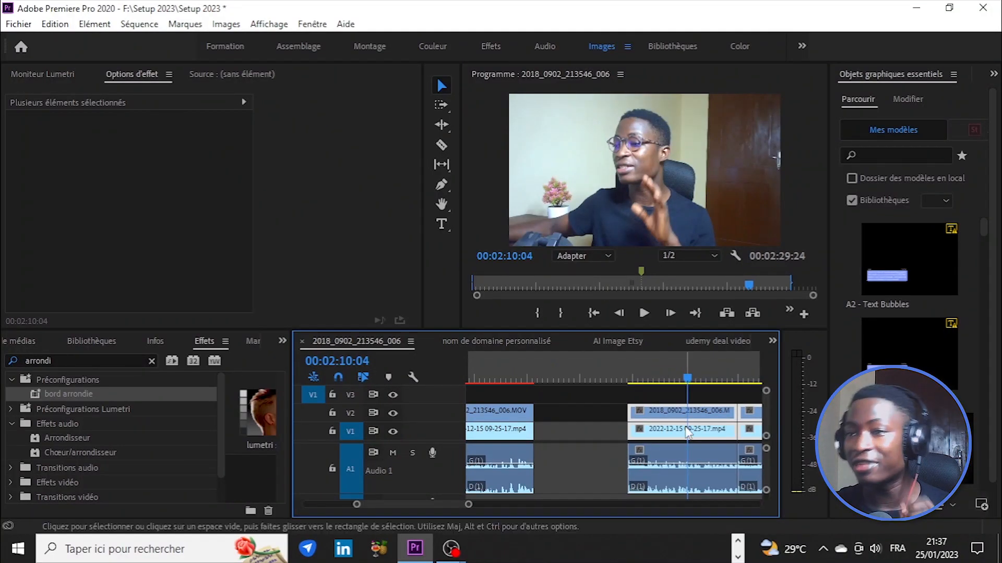
left_click(620, 403)
left_click(655, 433)
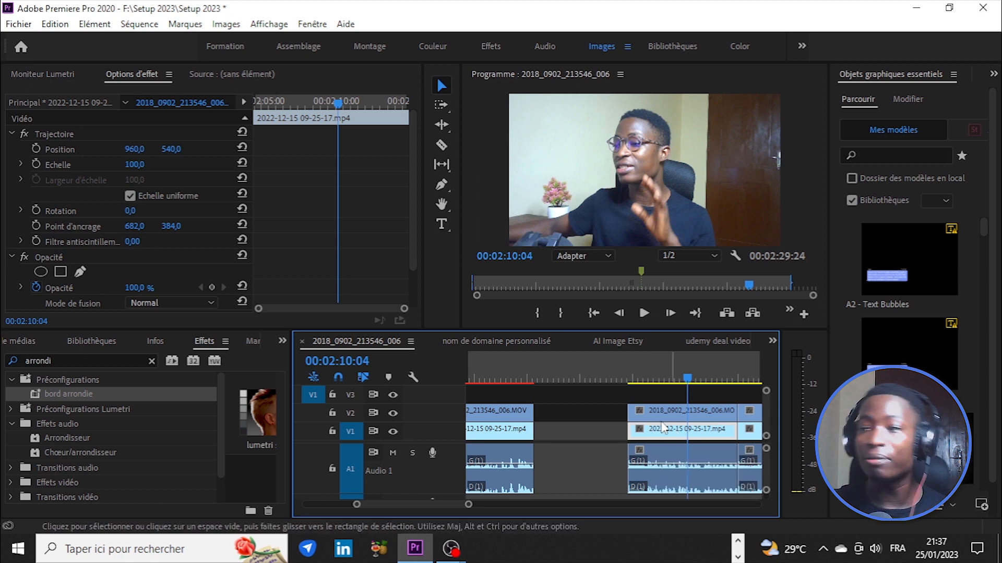
left_click_drag(637, 386, 683, 475)
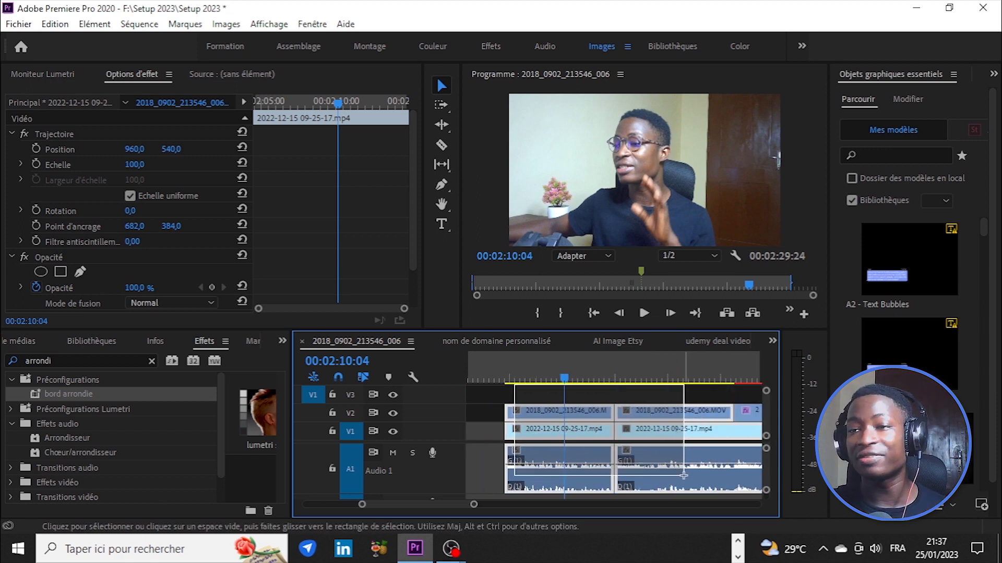
left_click_drag(683, 475, 650, 469)
left_click(480, 398)
left_click_drag(498, 397, 559, 468)
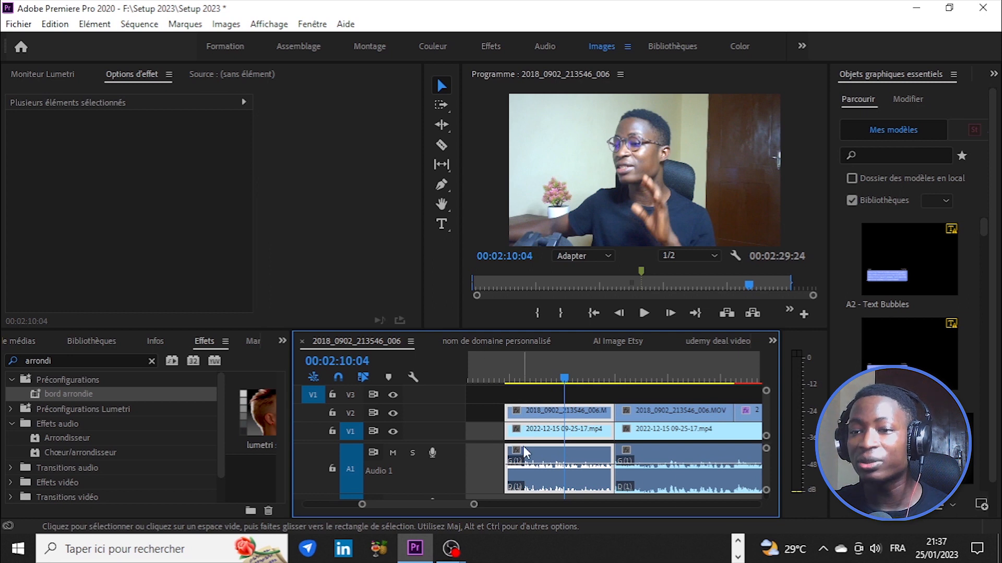
left_click(483, 394)
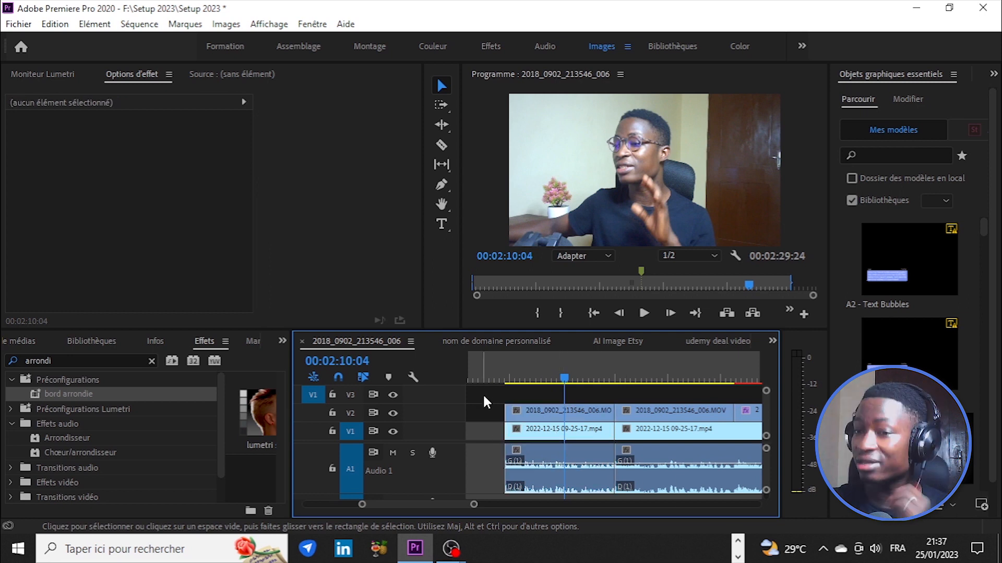
Hide the V2 track briefly to view the 2022-12-15 screen recording beneath the webcam clip, and show the track again
left_click(540, 410)
left_click(542, 430)
left_click(394, 412)
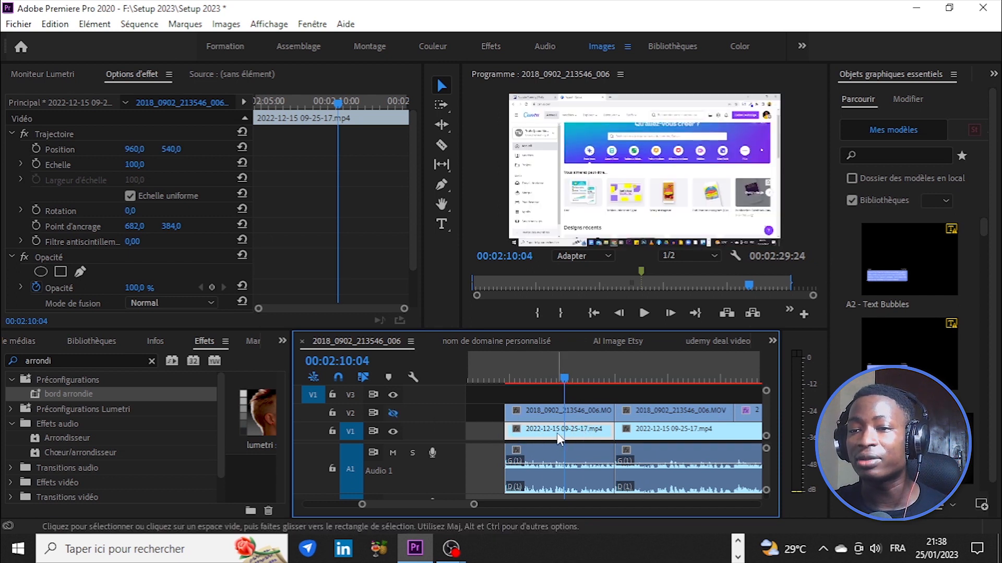
left_click(395, 411)
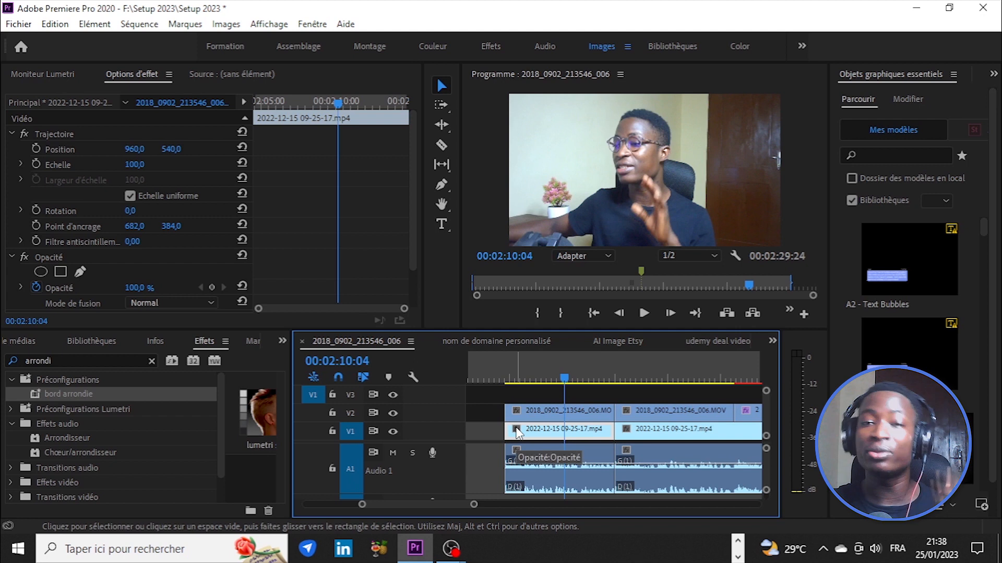
Start a new colour matte in the Setup 2023 project at 1920 × 1080, 25,00 i/s with square pixels
left_click(283, 341)
left_click(334, 360)
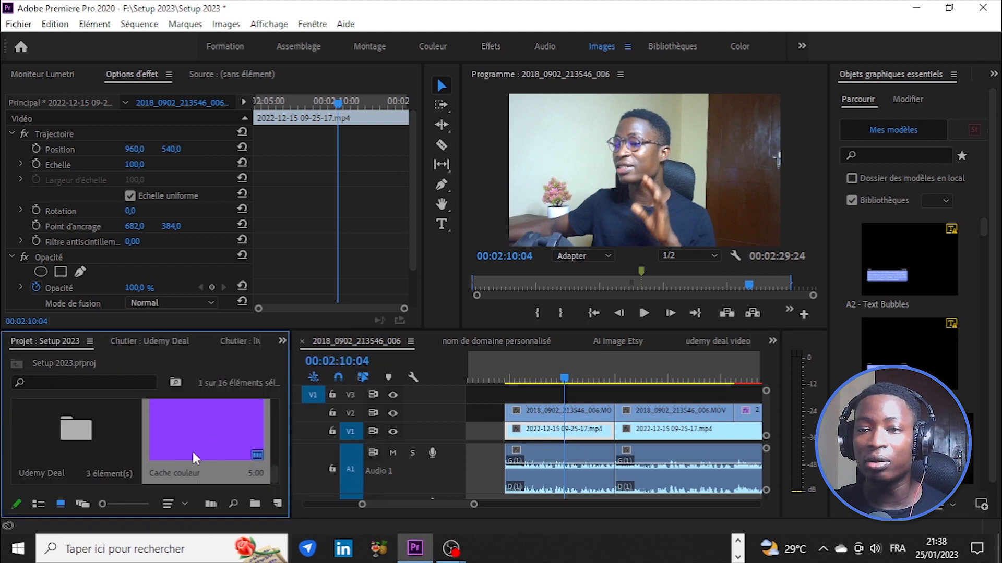
scroll(198, 447, "up", 2)
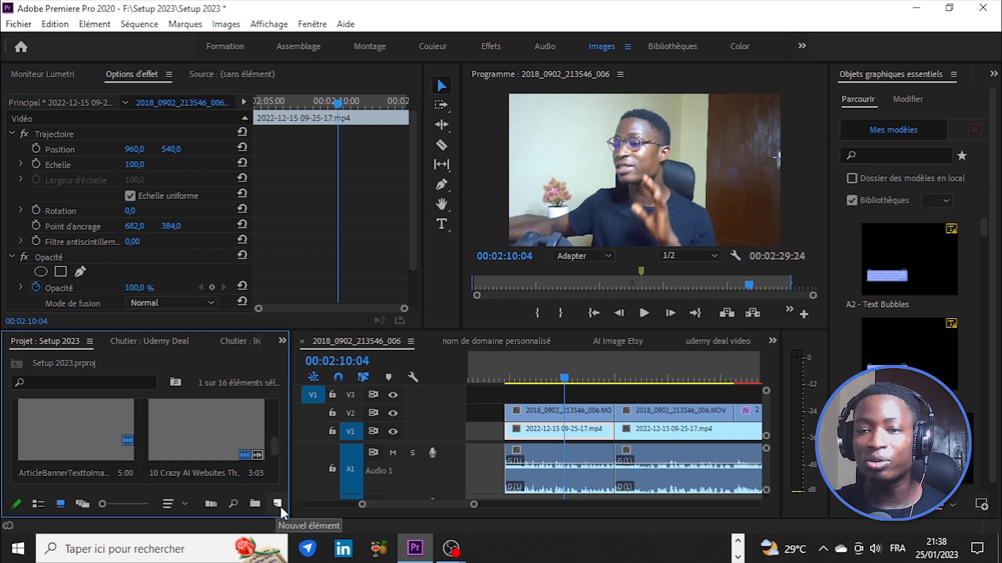
left_click(277, 503)
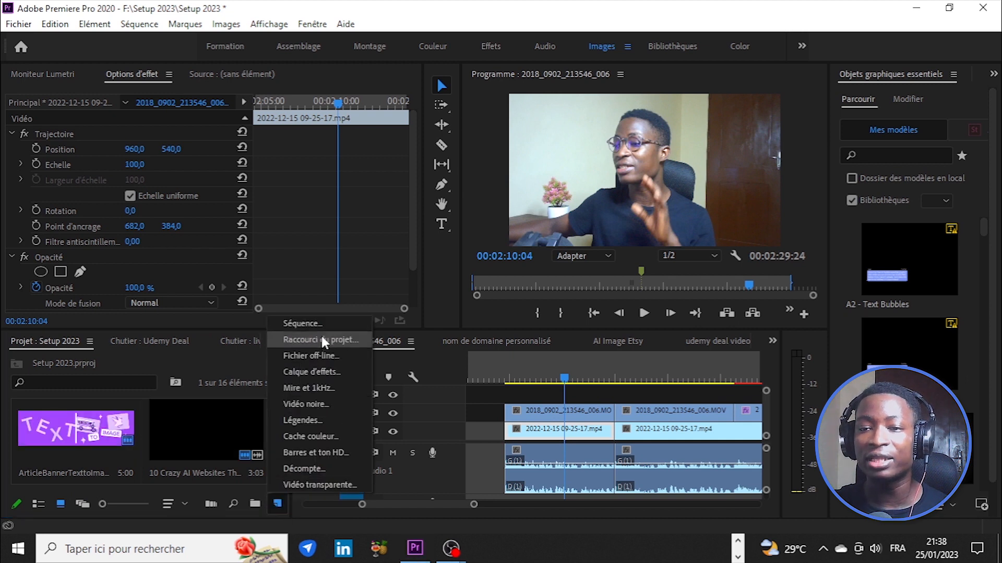
left_click(303, 437)
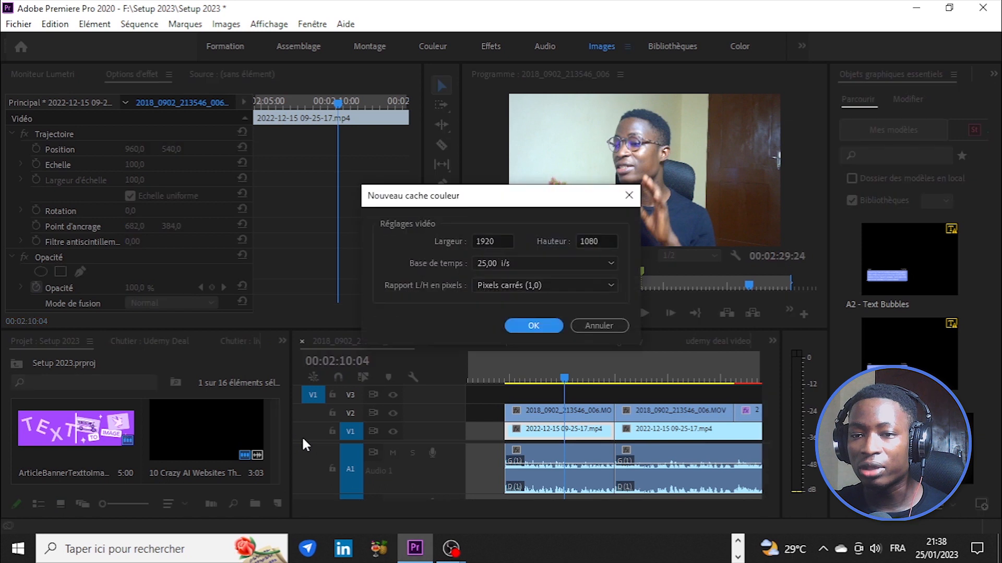
left_click(537, 325)
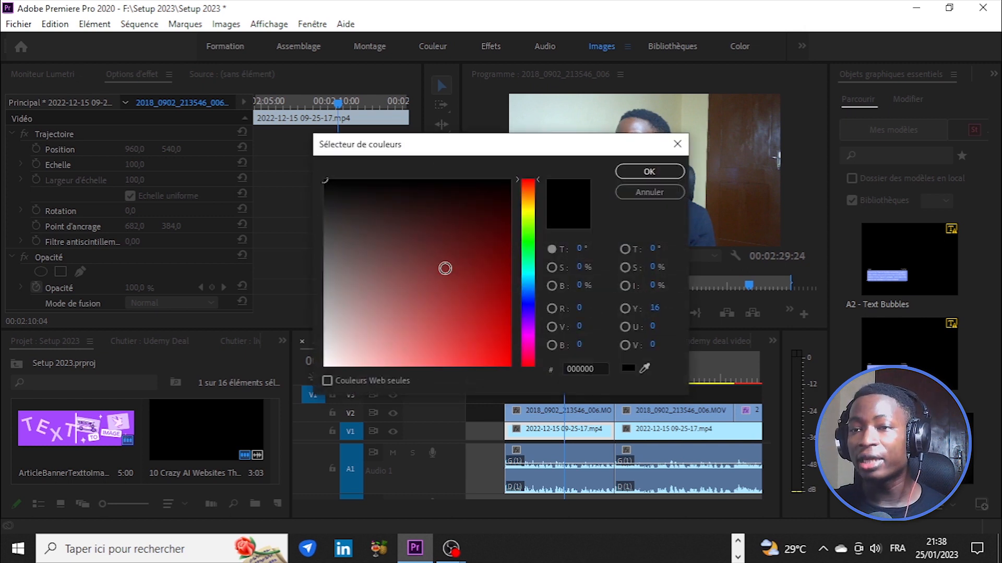
Pick the purple shade 9A1AE4 as the matte colour
left_click(531, 323)
left_click(503, 327)
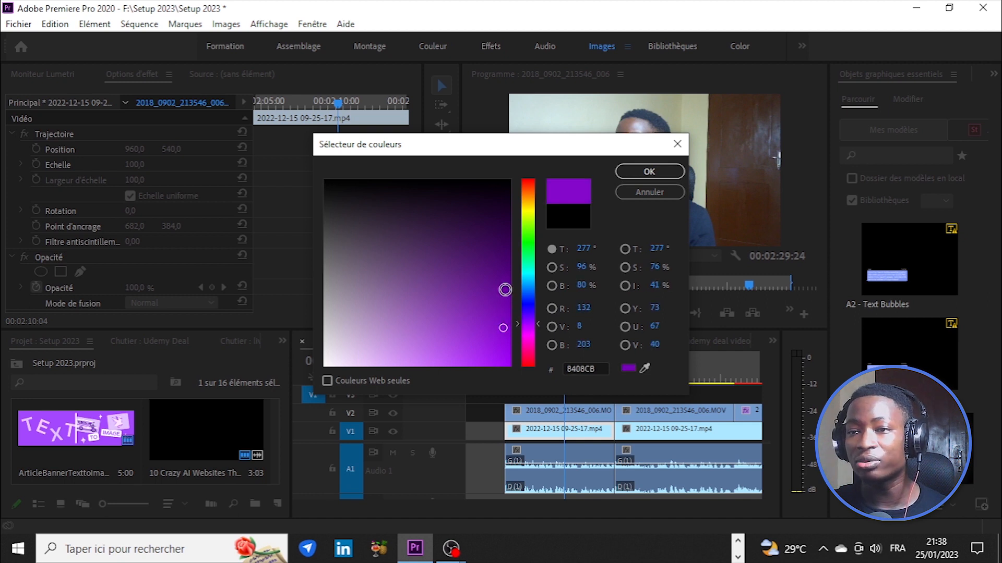
left_click_drag(500, 337, 489, 346)
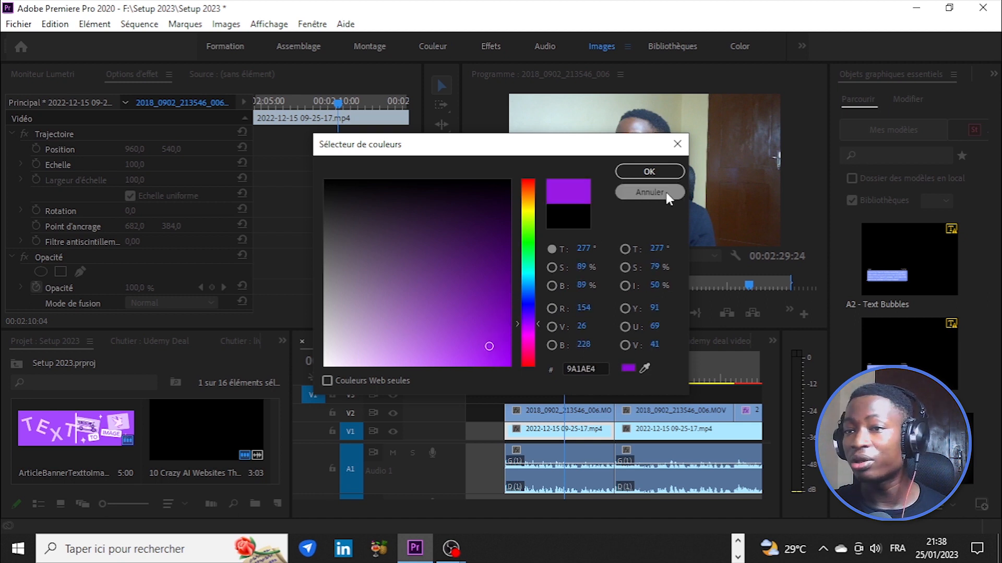
Sample the purple A548FF from the article banner thumbnail with the eyedropper and accept it as the matte colour
left_click(644, 367)
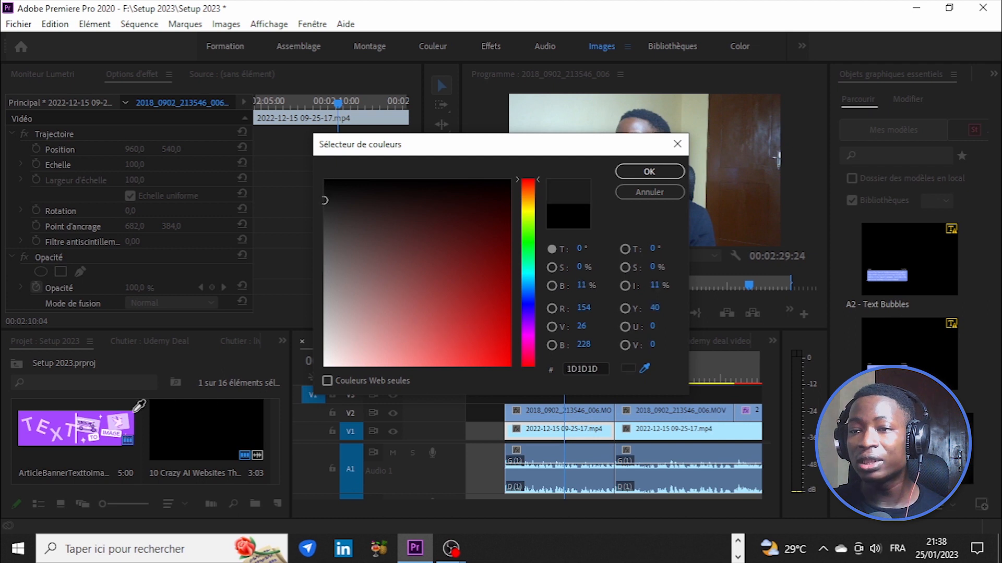
left_click(105, 429)
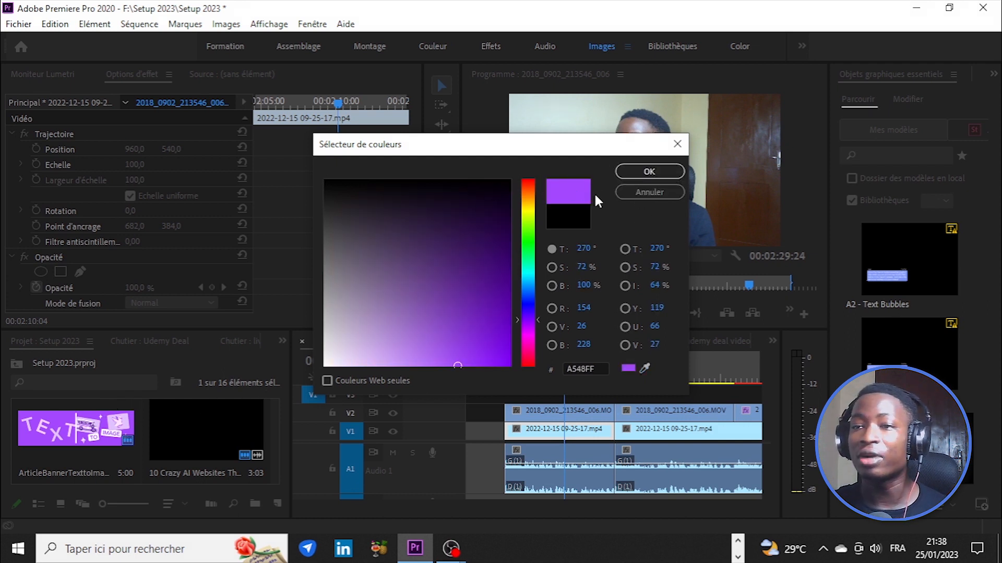
left_click(625, 177)
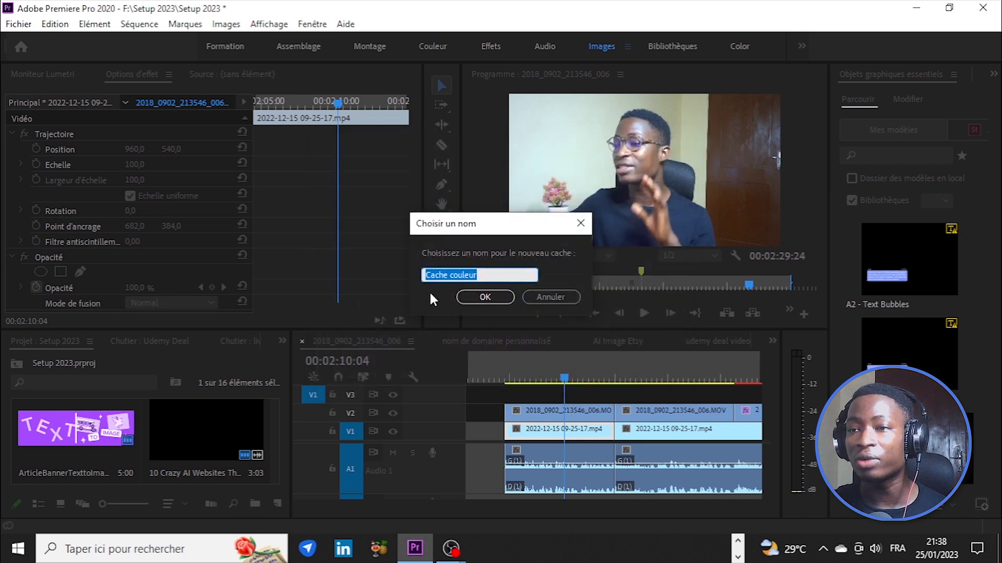
Name the new colour matte Arrière plan and leave it unselected in the project
double_click(481, 275)
triple_click(480, 275)
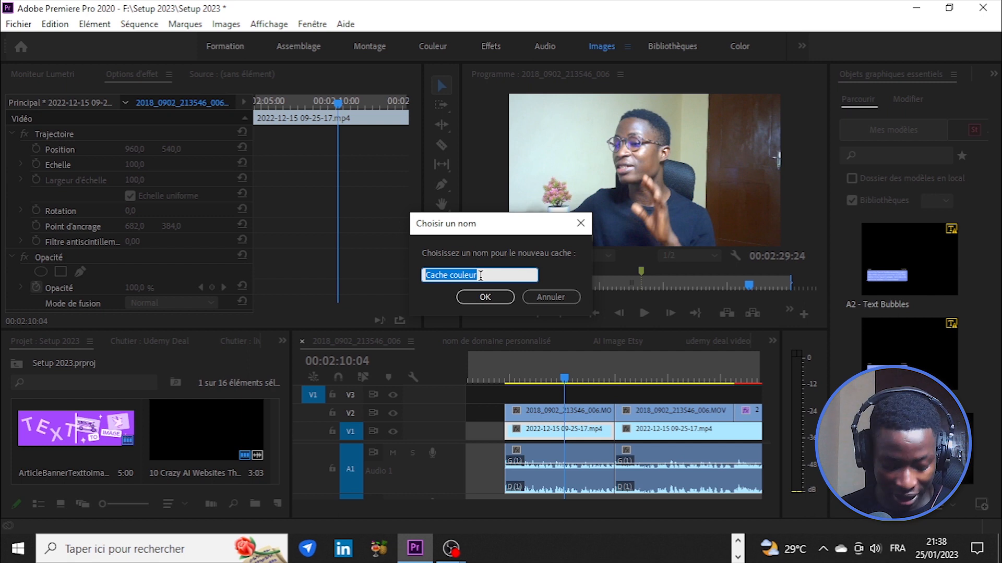
type("Ar")
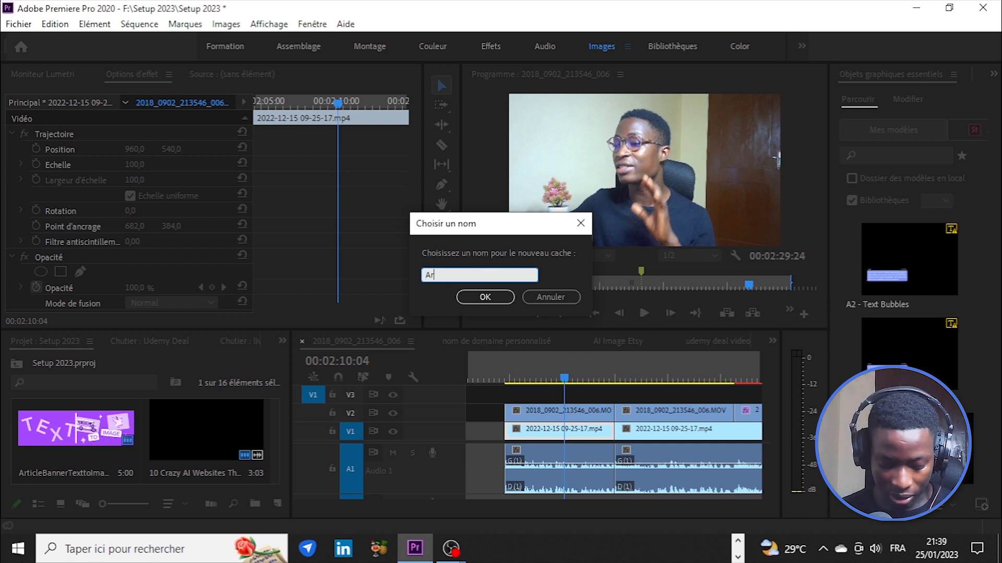
type("rière plan")
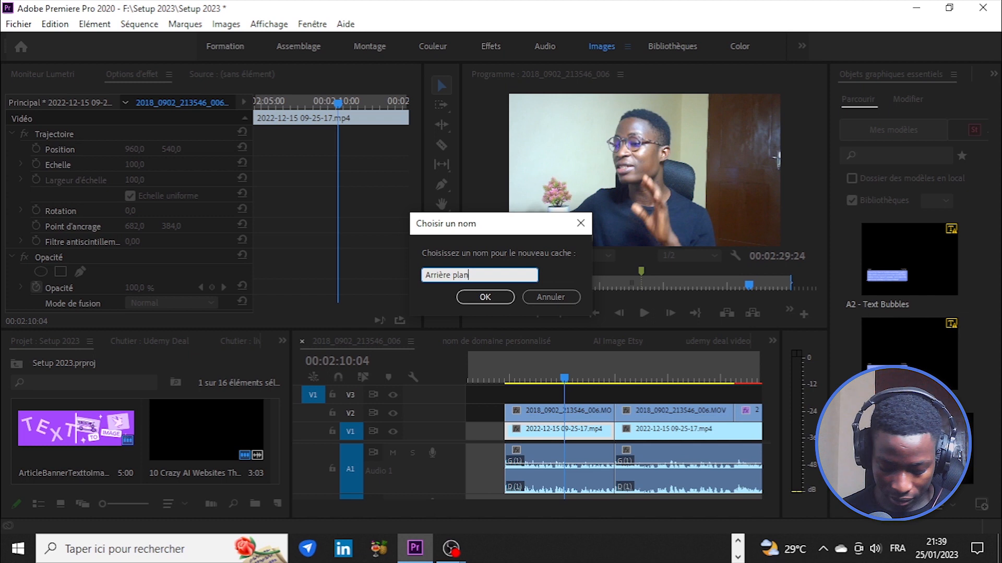
key("Return")
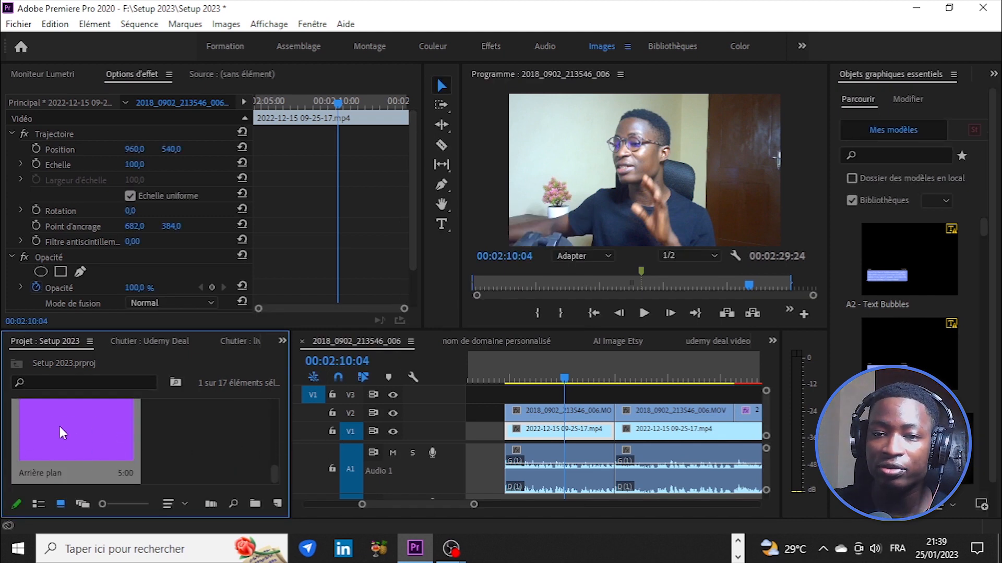
left_click(165, 460)
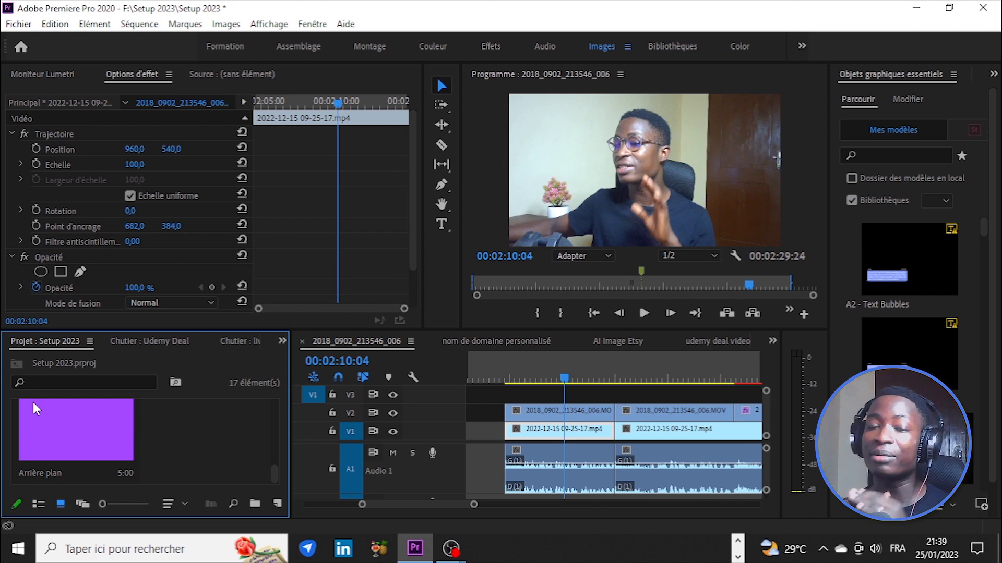
Move the first webcam and screen clips up one track and lay the Arrière plan matte beneath them on V1 at their full length
left_click_drag(496, 399, 534, 410)
key("ctrl+z")
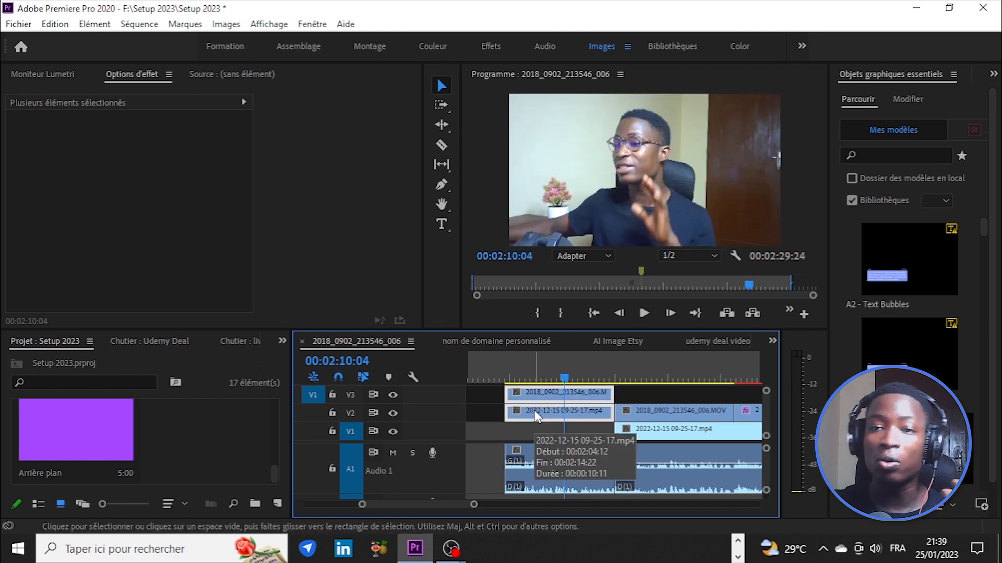
left_click_drag(79, 433, 505, 448)
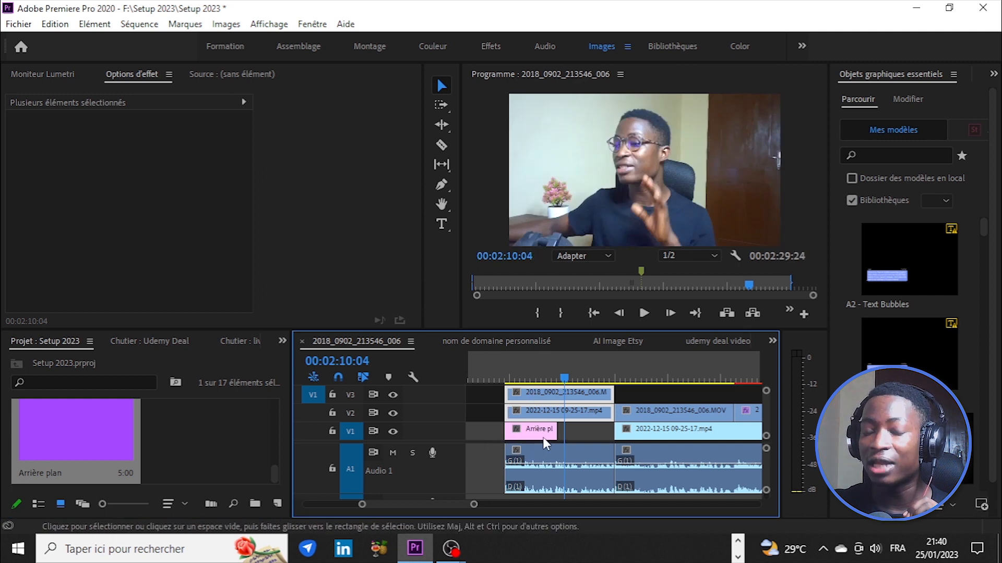
left_click_drag(556, 431, 613, 432)
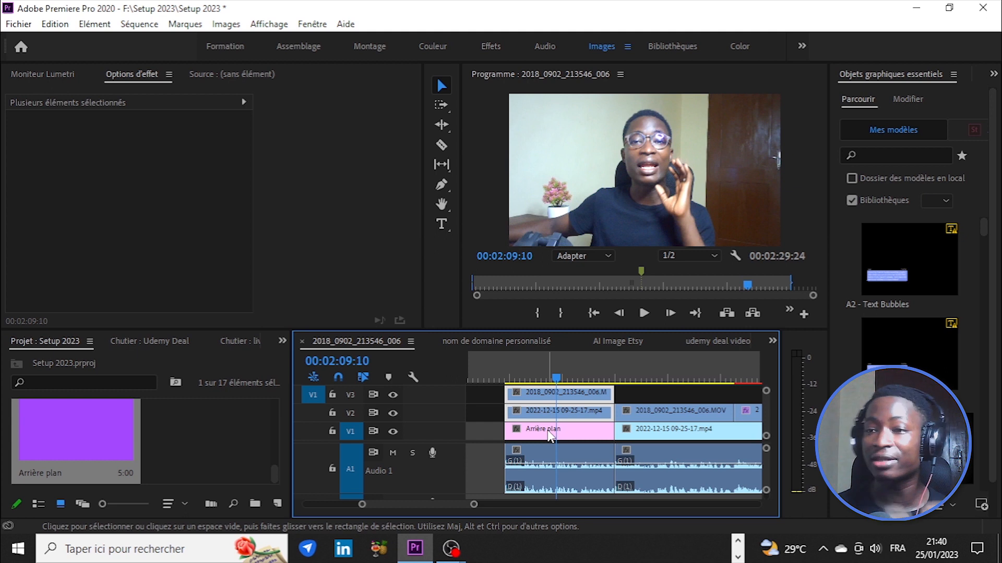
Shift all clips after the matte section later on the timeline, leaving a gap behind that section
key("a")
left_click_drag(625, 420, 713, 421)
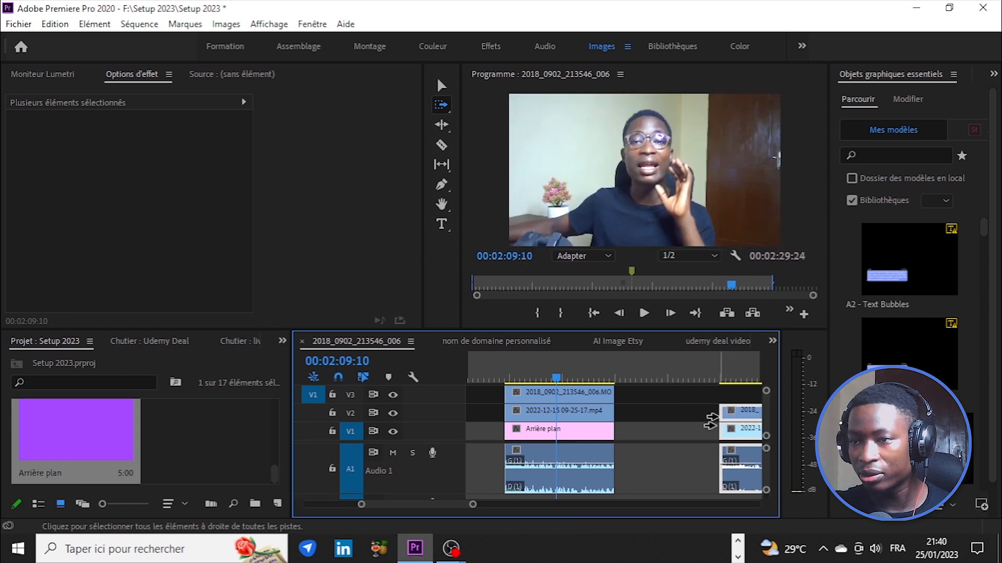
key("v")
left_click(654, 380)
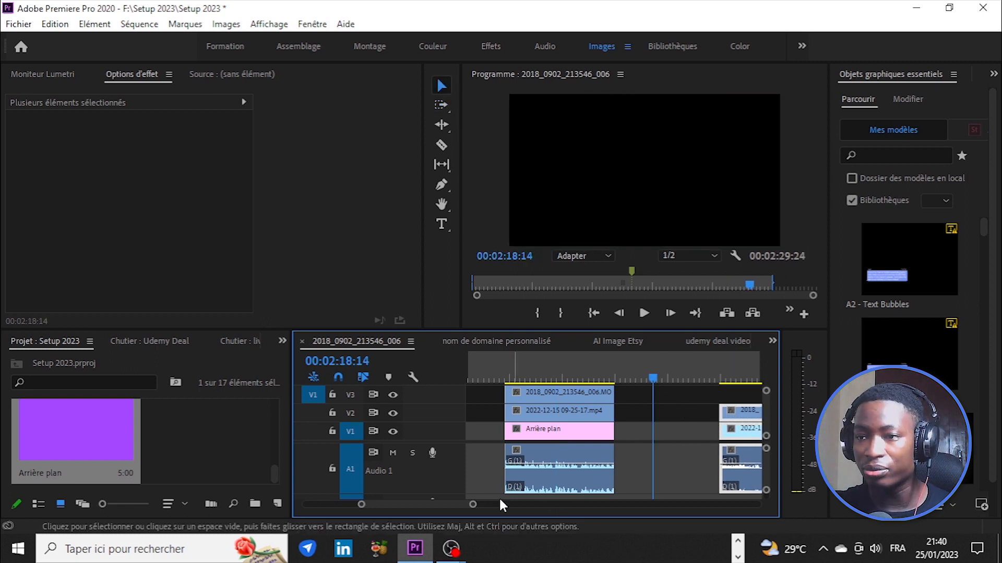
Select the webcam clip on V3 above the matte and place the playhead at 00:02:06:01
left_click_drag(473, 505, 439, 505)
left_click_drag(614, 377, 534, 368)
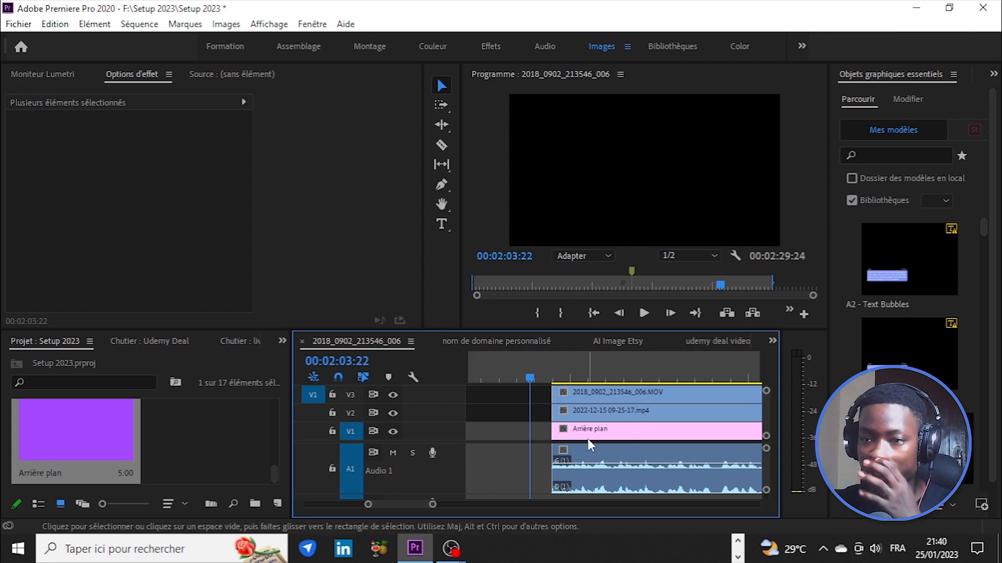
left_click(634, 418)
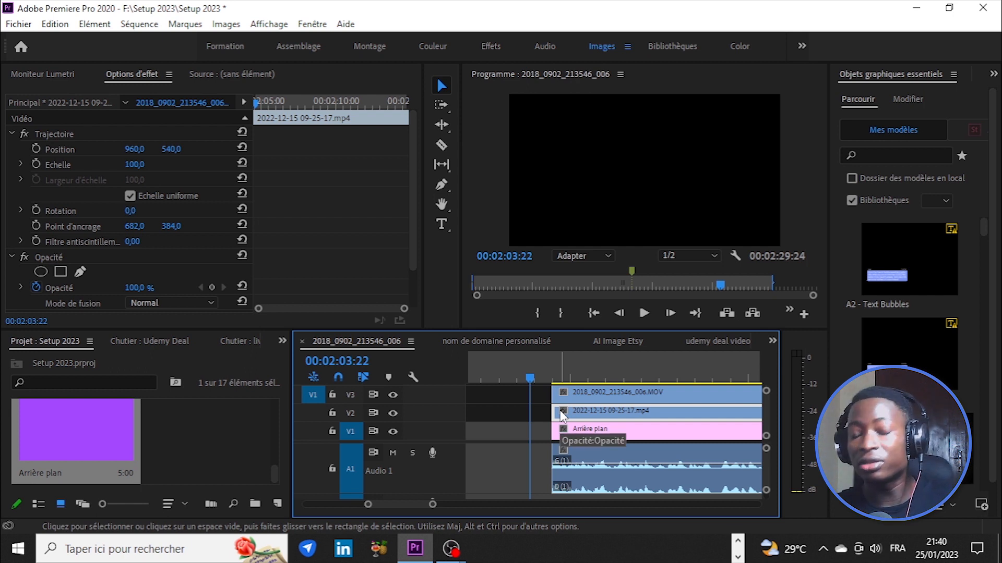
left_click(599, 396)
left_click(607, 371)
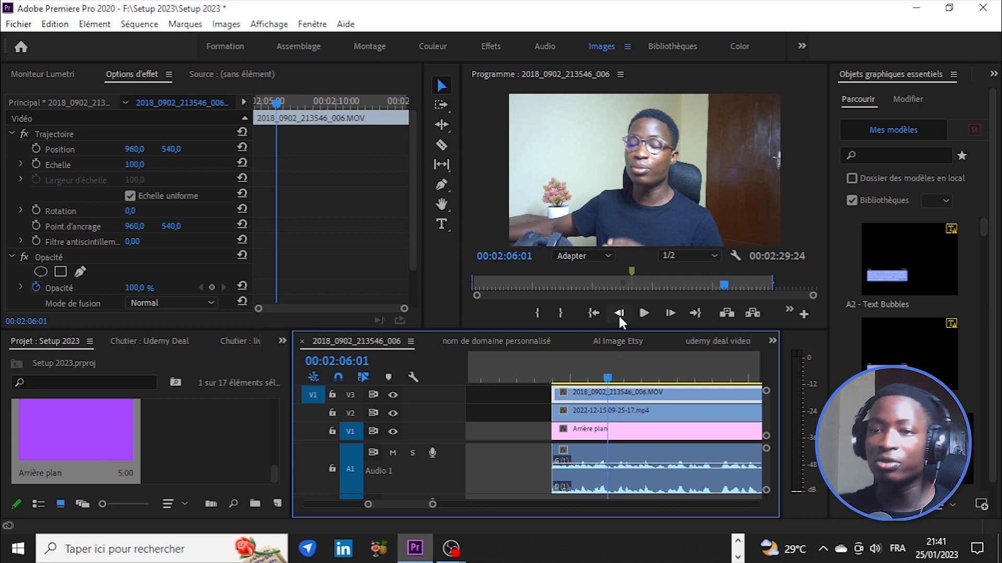
Search the effects for "recadra" and apply the Recadrage video effect to the webcam clip on V3
left_click(281, 339)
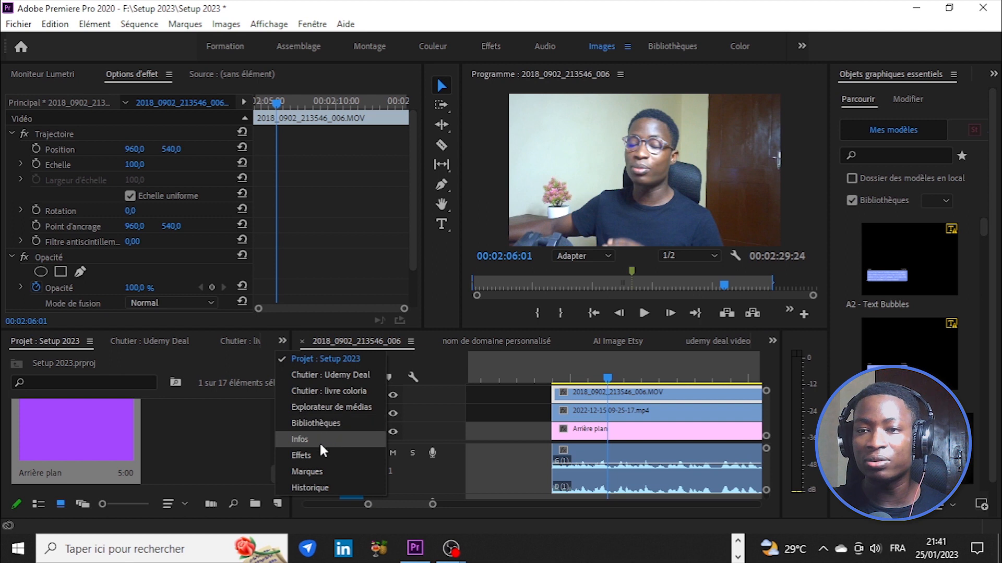
left_click(329, 457)
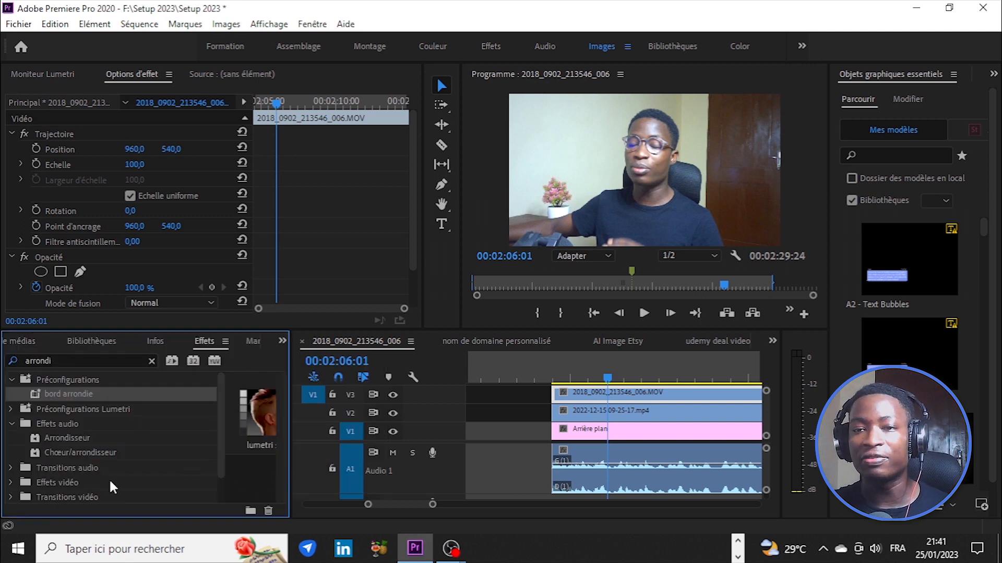
left_click(312, 24)
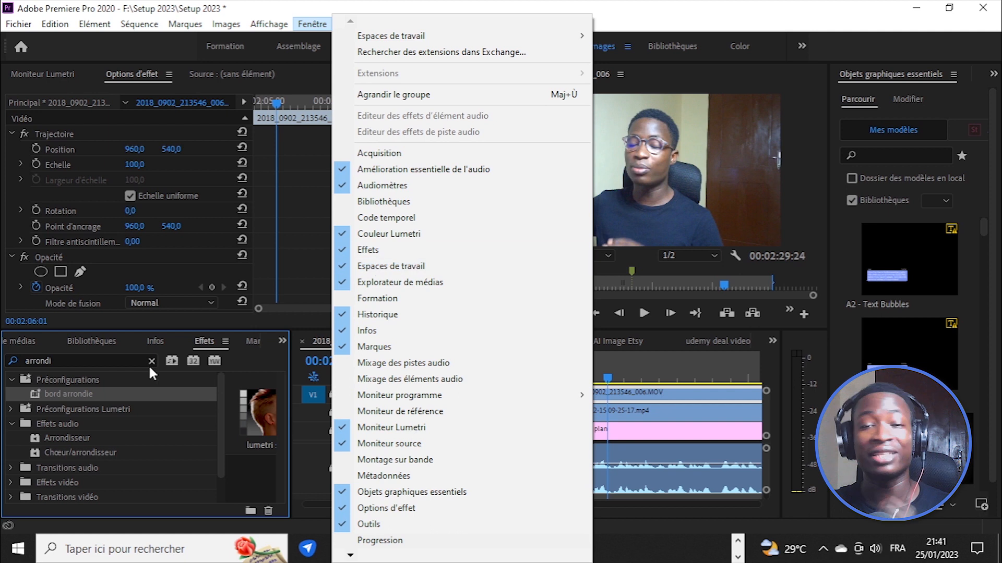
left_click(364, 10)
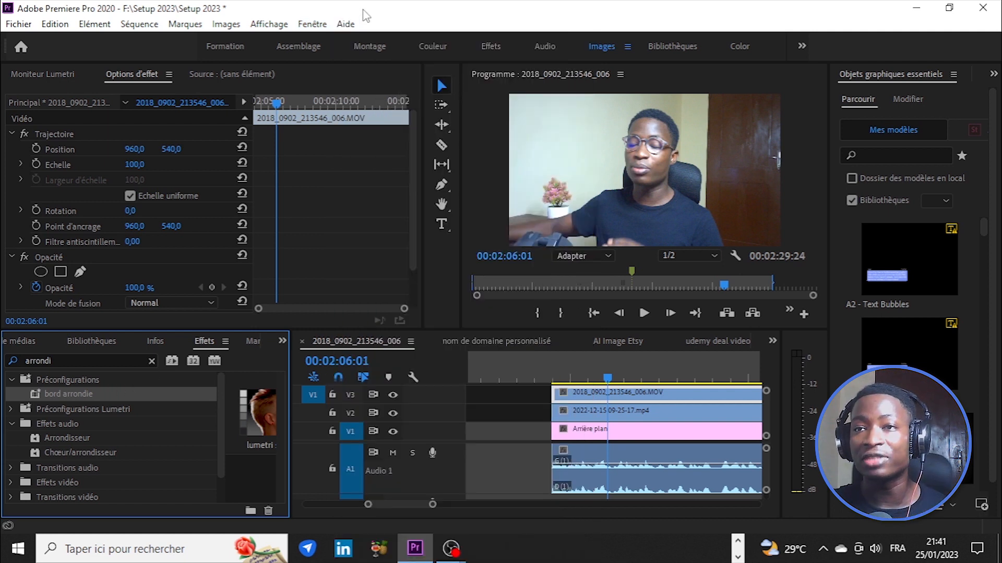
left_click(151, 361)
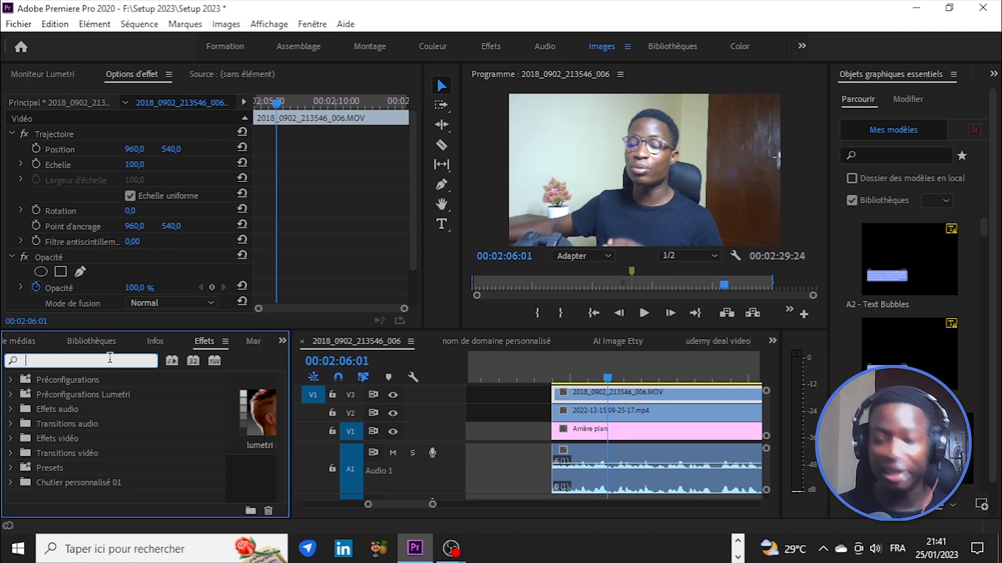
type("recadra")
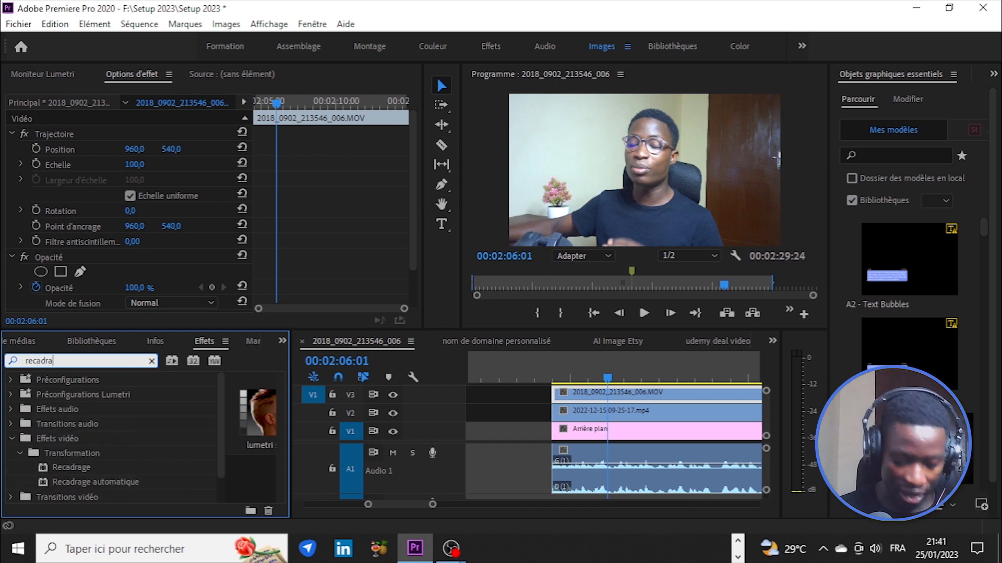
left_click_drag(52, 466, 456, 459)
left_click_drag(501, 413, 602, 391)
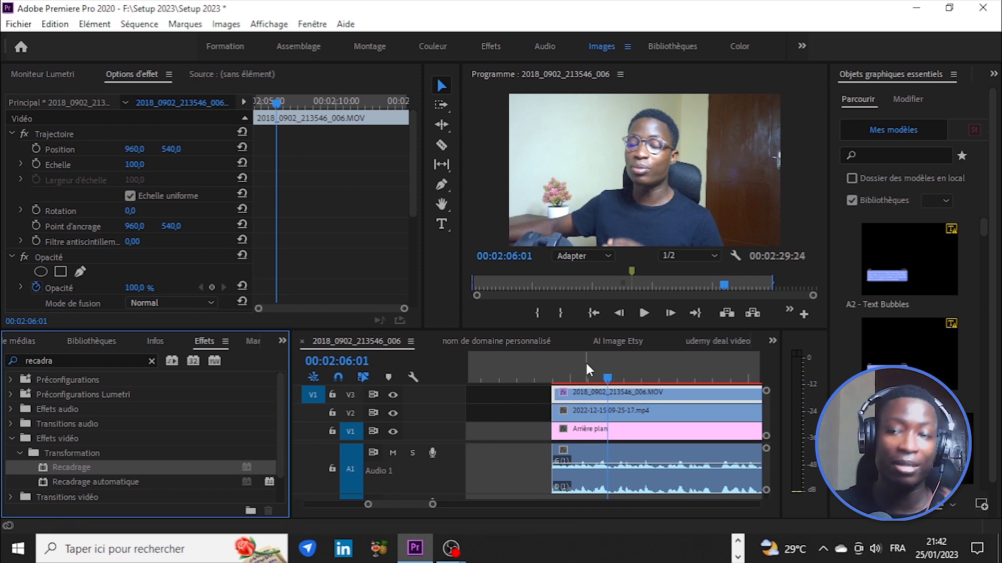
Crop the webcam clip's sides by setting the Recadrage effect's Gauche to 21 % and Droite to 18 %
left_click(643, 393)
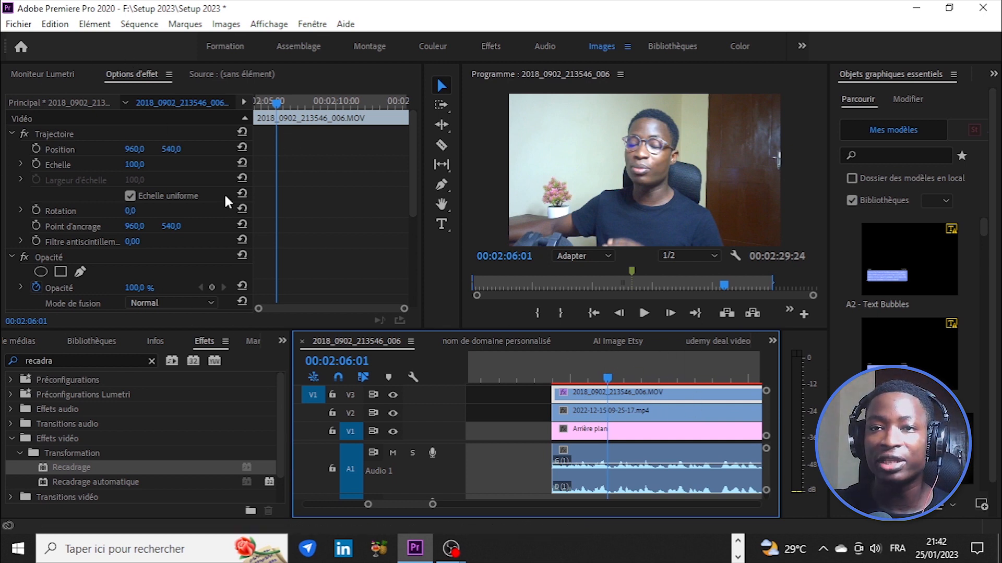
scroll(205, 261, "down", 5)
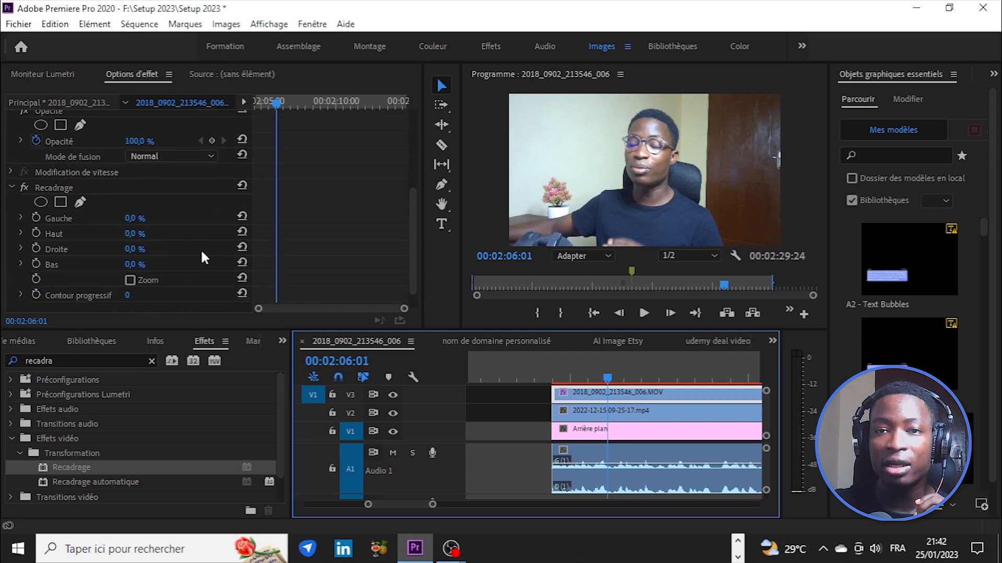
left_click(131, 224)
left_click_drag(132, 219, 142, 220)
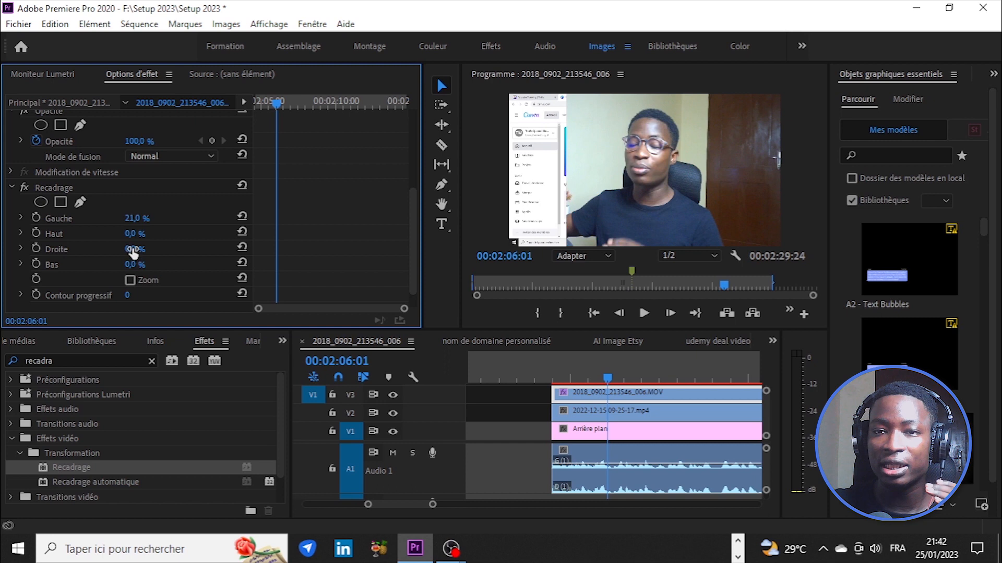
left_click_drag(137, 249, 146, 250)
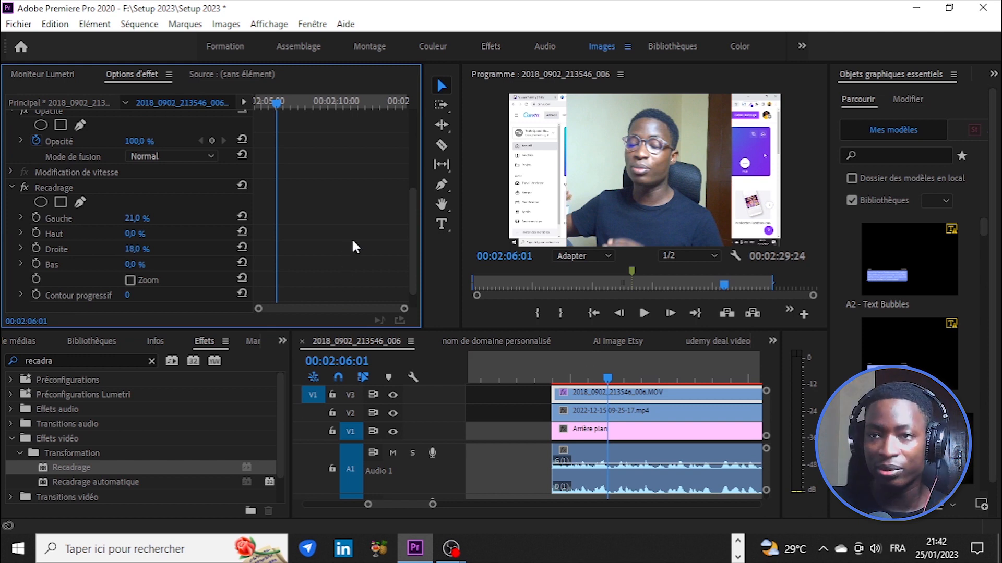
Reduce the webcam clip's scale to 54 and shift its horizontal position to 1478 over the screen recording
scroll(360, 221, "up", 3)
scroll(361, 219, "up", 5)
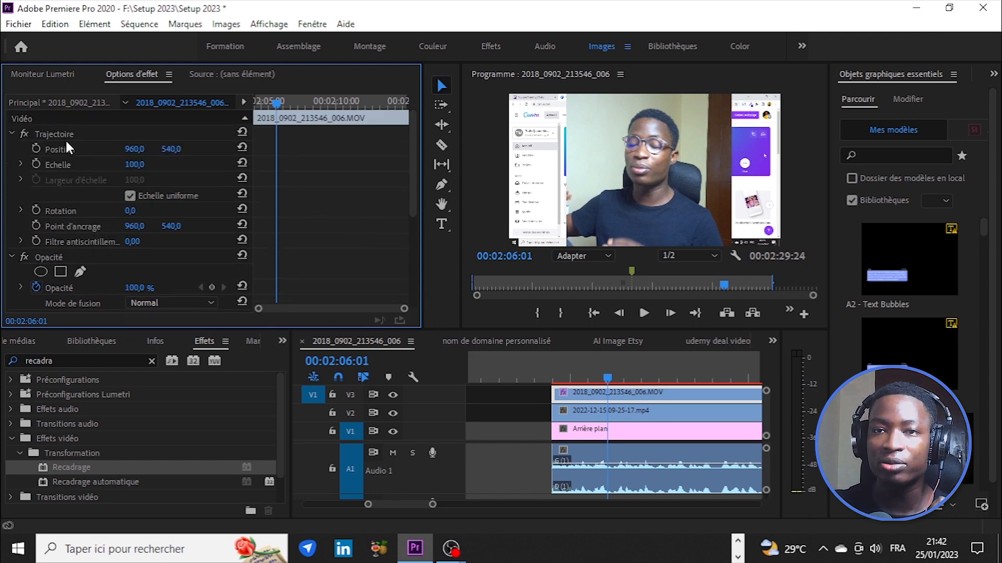
left_click(65, 133)
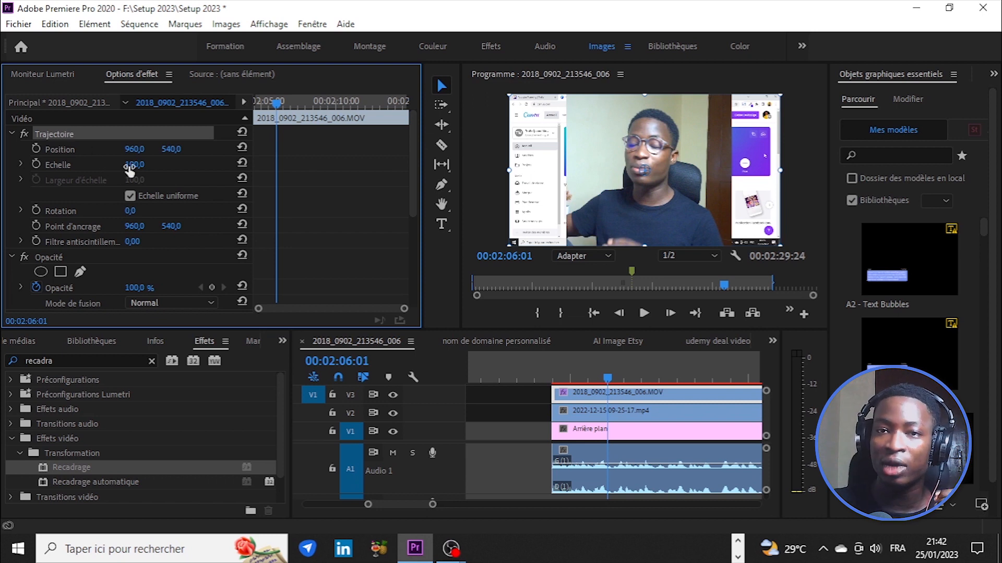
left_click_drag(134, 165, 271, 149)
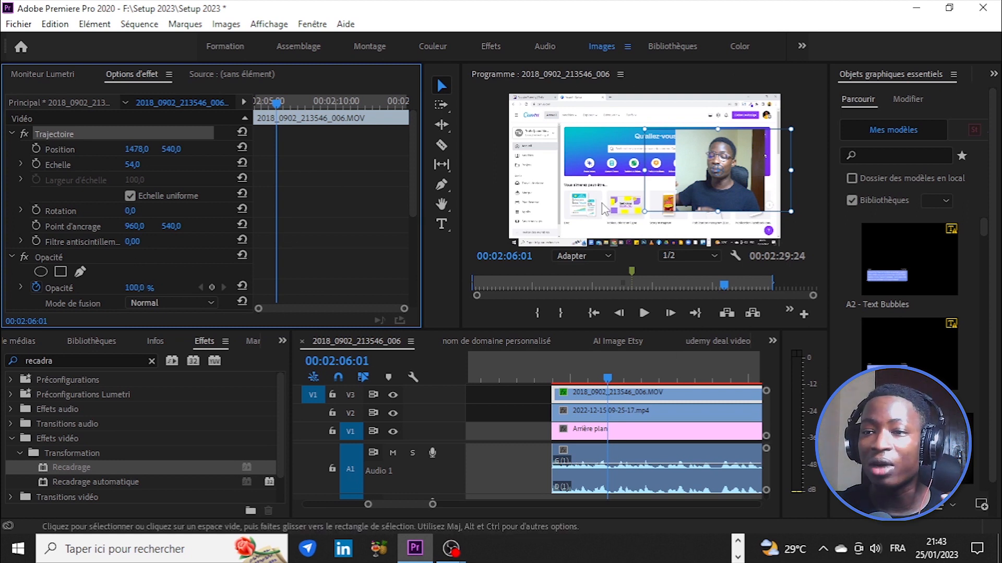
left_click_drag(616, 378, 607, 378)
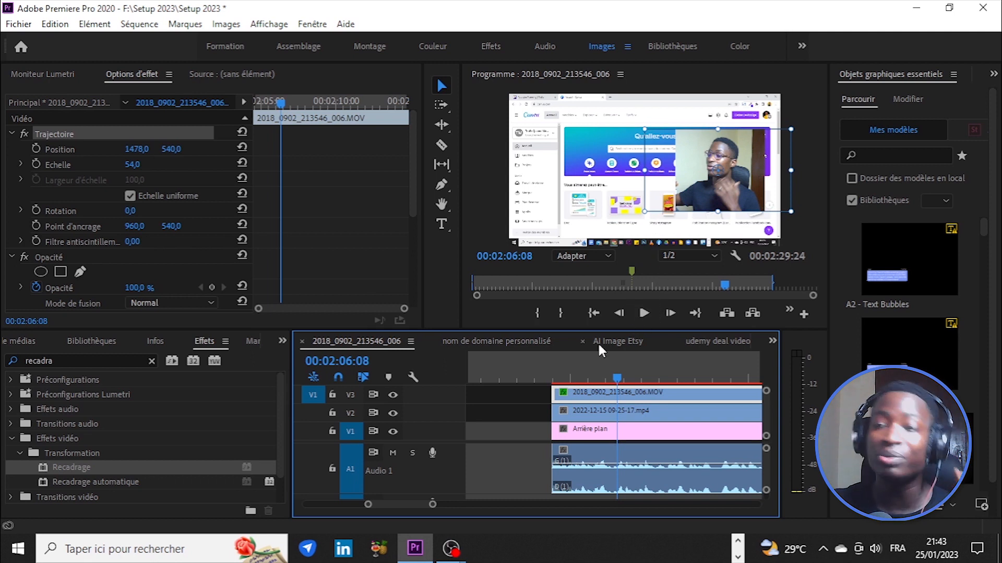
Search the effects for "contours" and apply the Contours bruts video effect to the webcam clip on V3
left_click(152, 361)
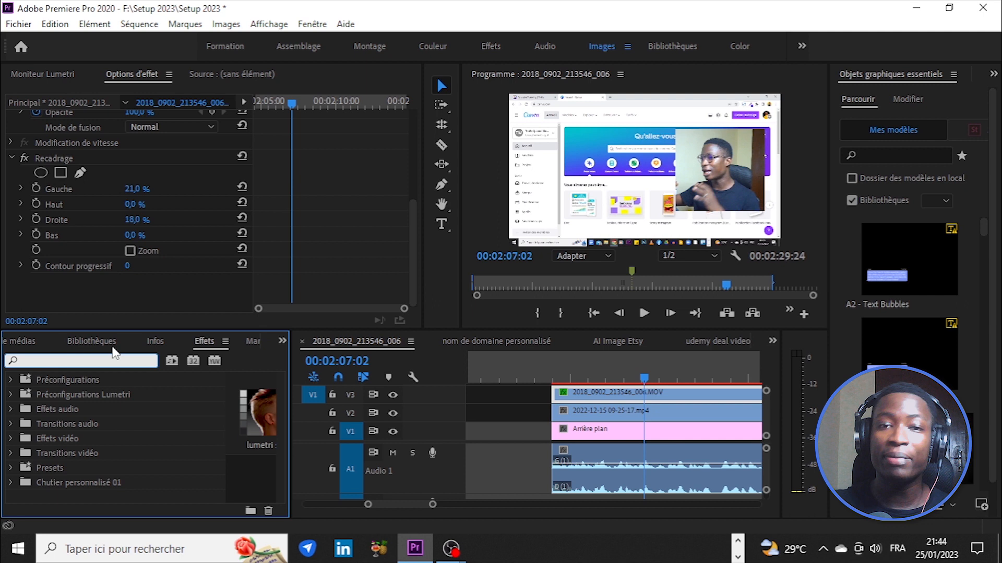
type("dontours")
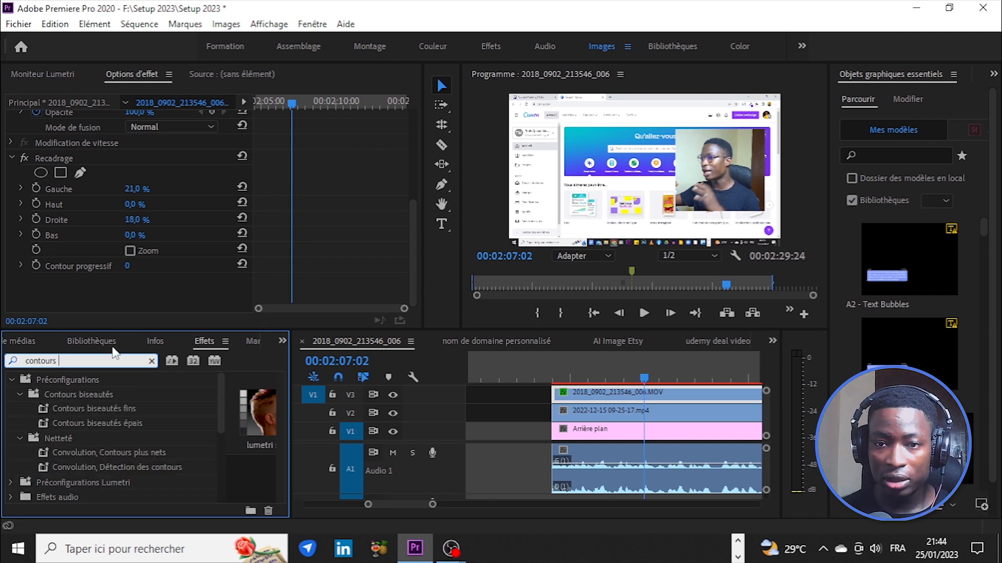
scroll(141, 434, "down", 4)
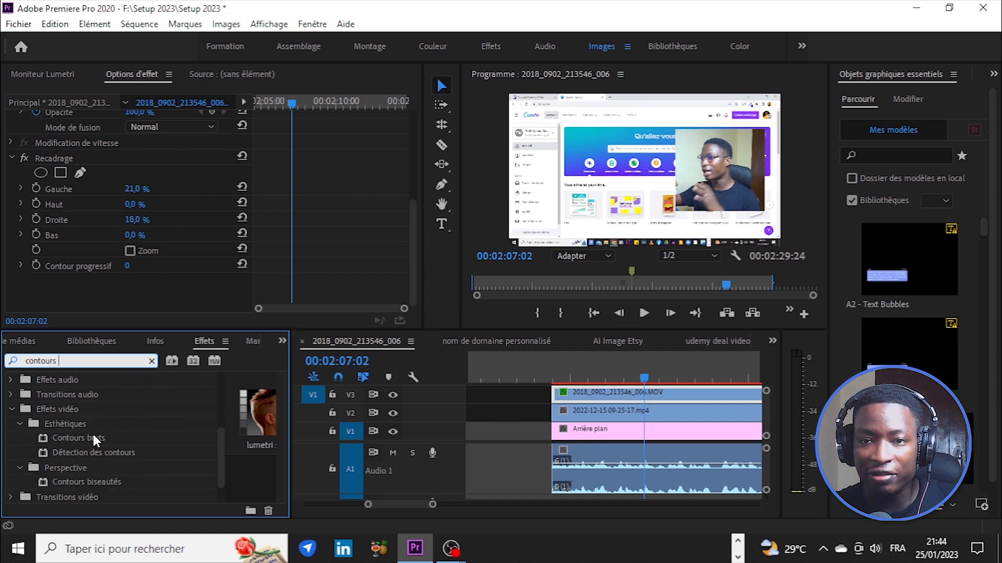
left_click_drag(73, 437, 586, 398)
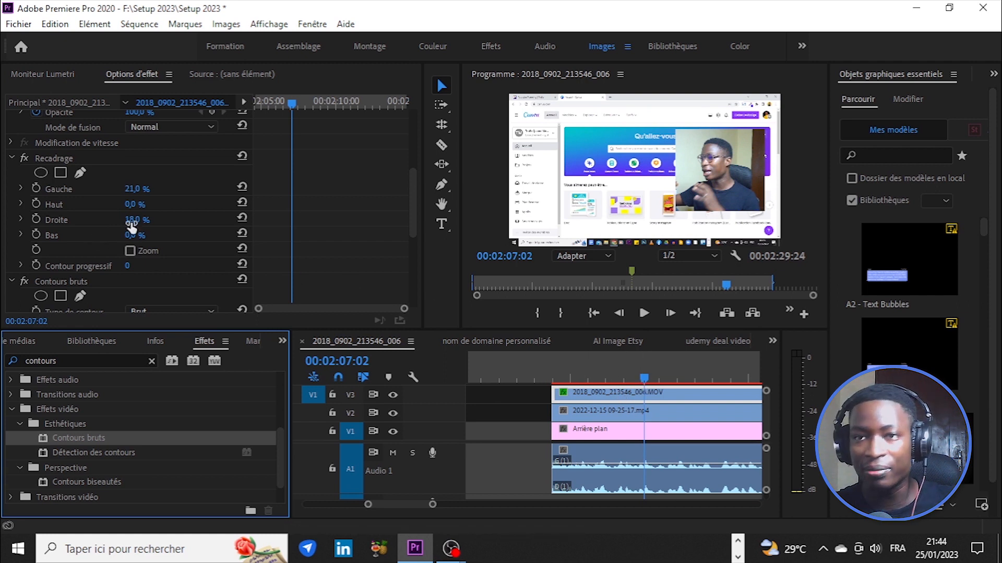
Set the Bordure value of the webcam clip's Contours bruts effect to 200
scroll(132, 226, "down", 3)
scroll(217, 259, "down", 1)
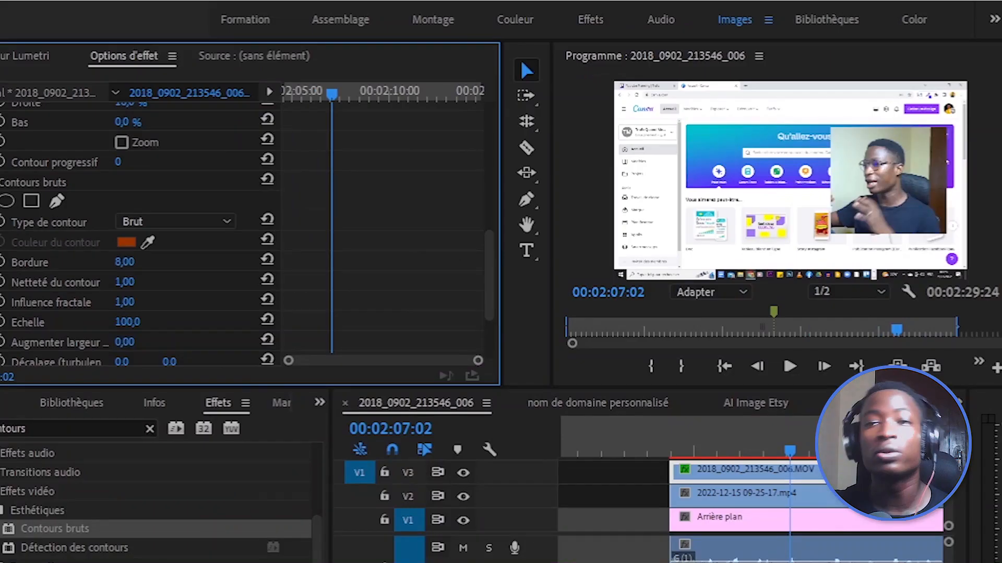
scroll(51, 178, "down", 1)
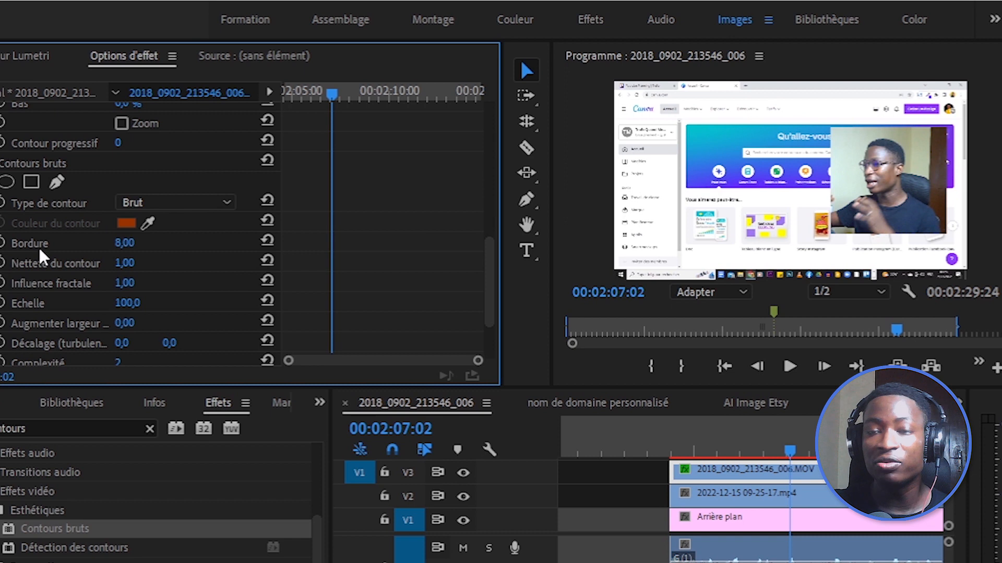
left_click(68, 245)
left_click(139, 243)
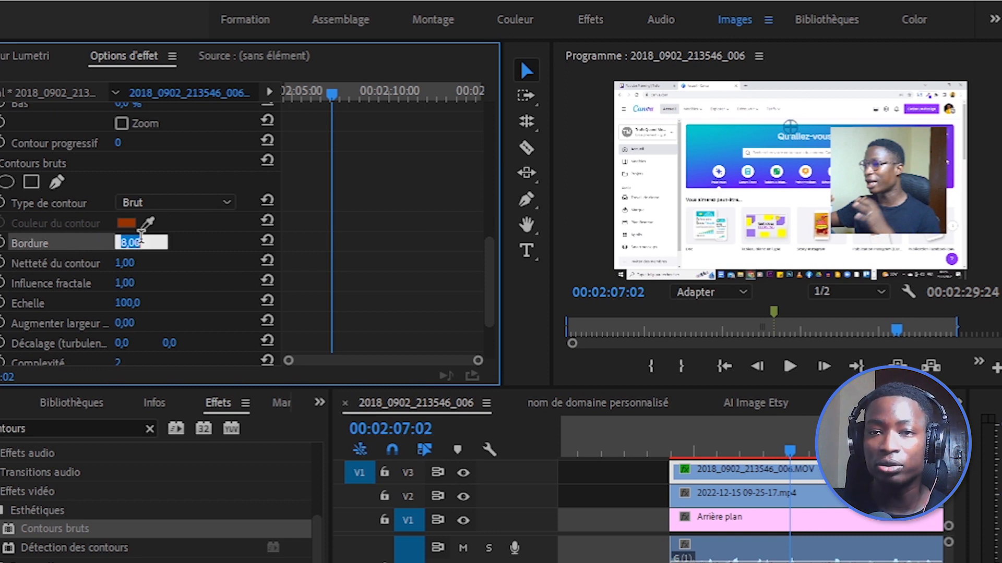
type("20")
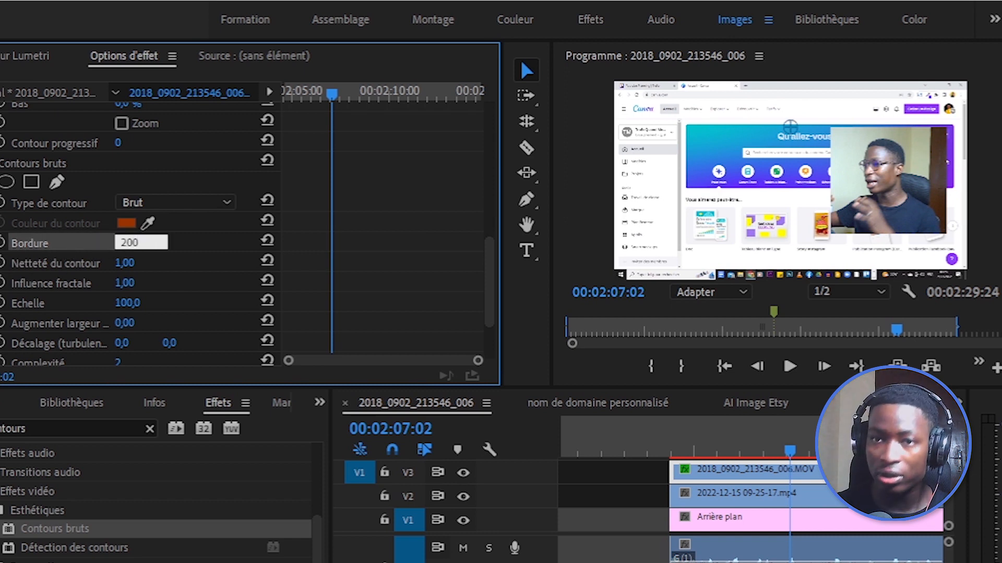
type("0")
key("Return")
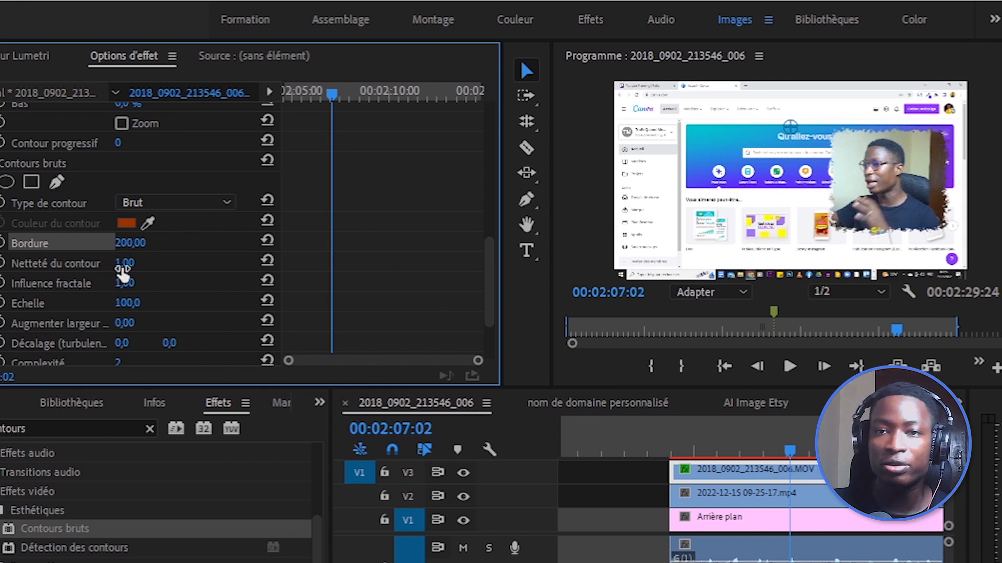
Set Netteté du contour to 10 and Influence fractale to 0 in the webcam clip's Contours bruts effect
left_click(127, 262)
type("10")
key("Return")
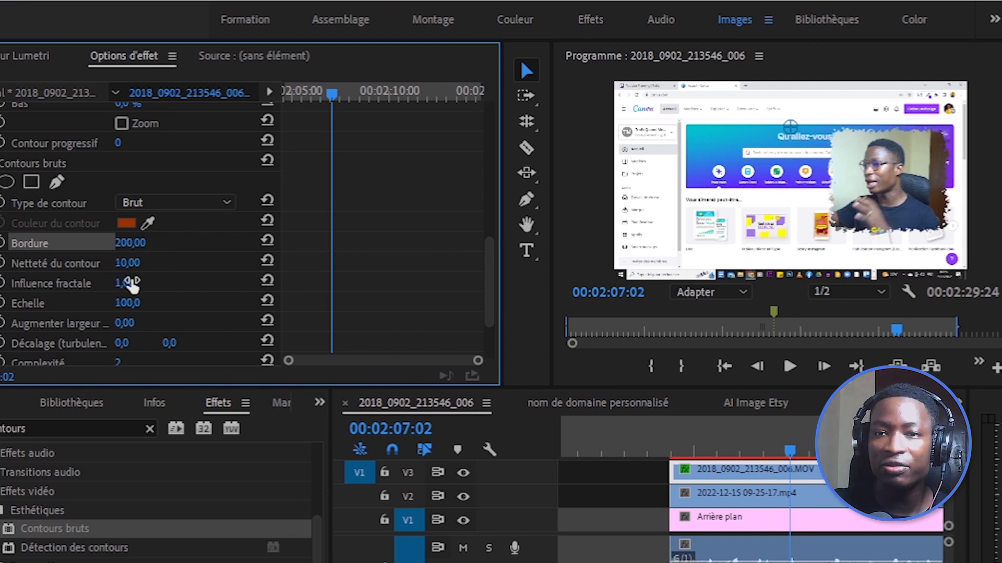
left_click(131, 283)
type("0")
key("Return")
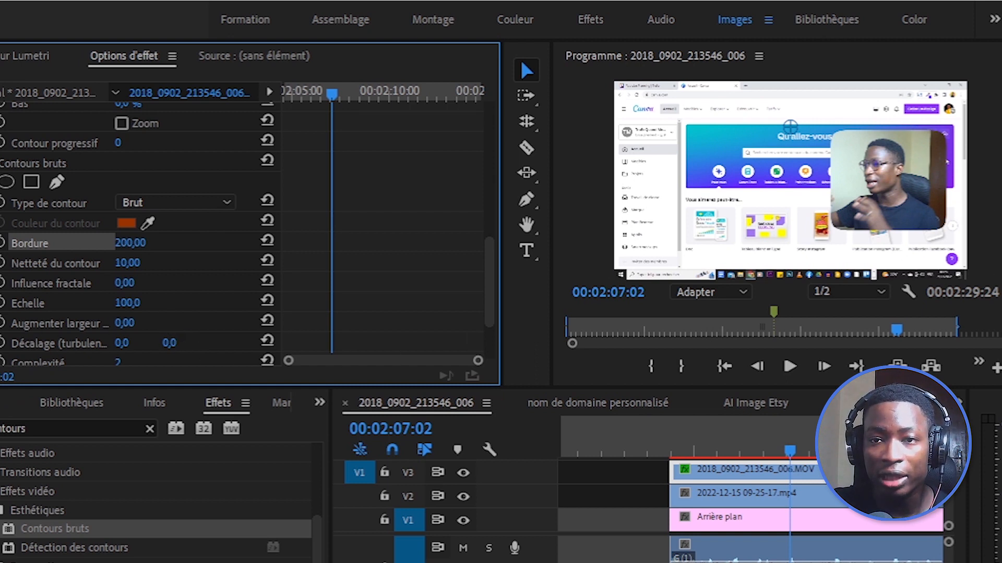
Set the webcam clip's scale to 40 and move its horizontal position to 1613
scroll(490, 300, "down", 3)
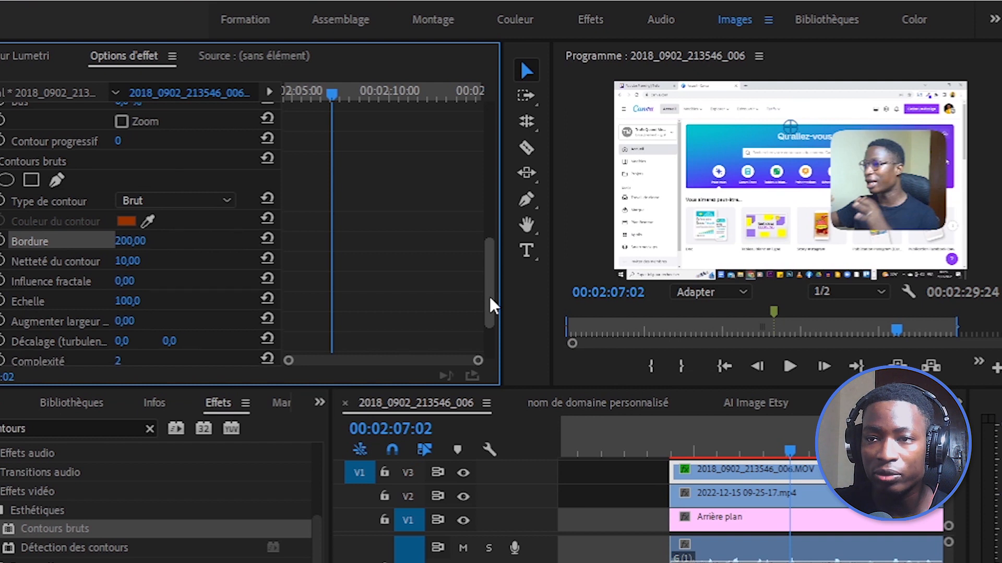
scroll(211, 344, "up", 7)
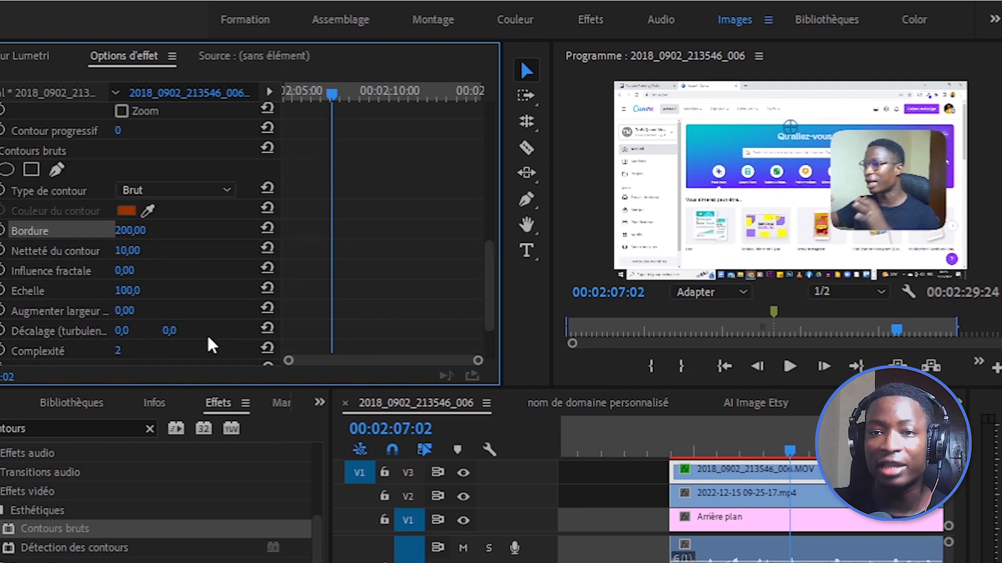
scroll(211, 345, "up", 8)
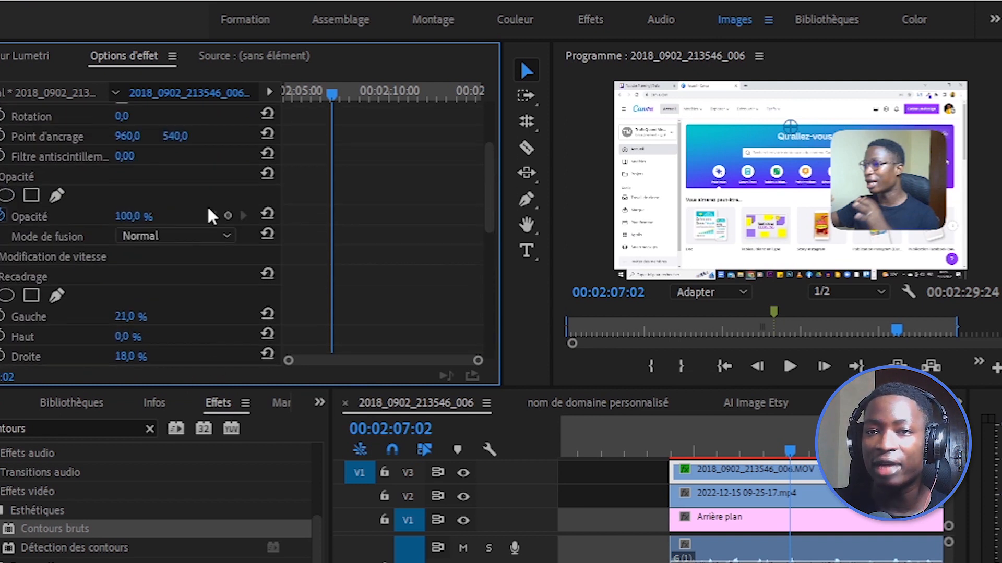
scroll(211, 200, "up", 1)
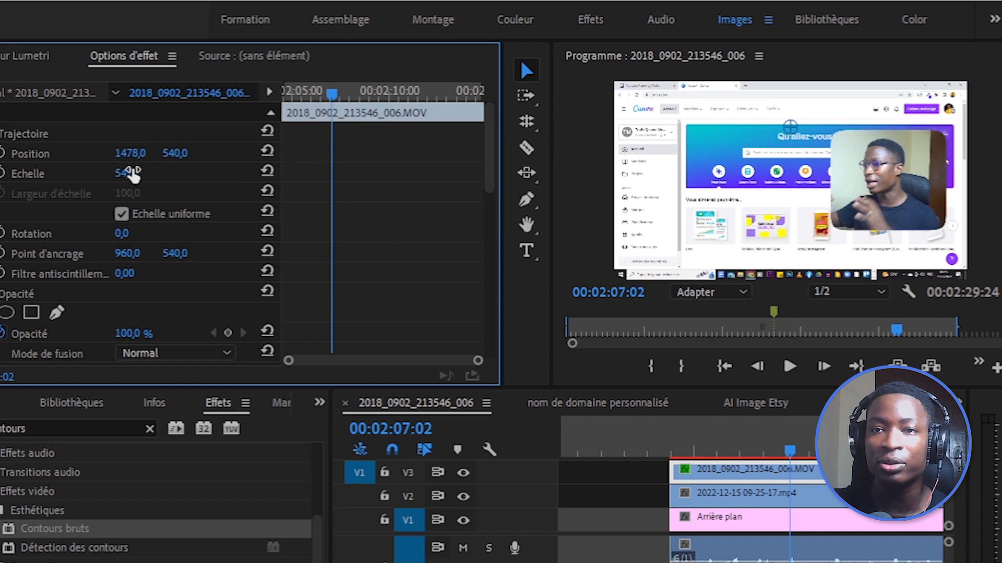
left_click(140, 170)
type("40")
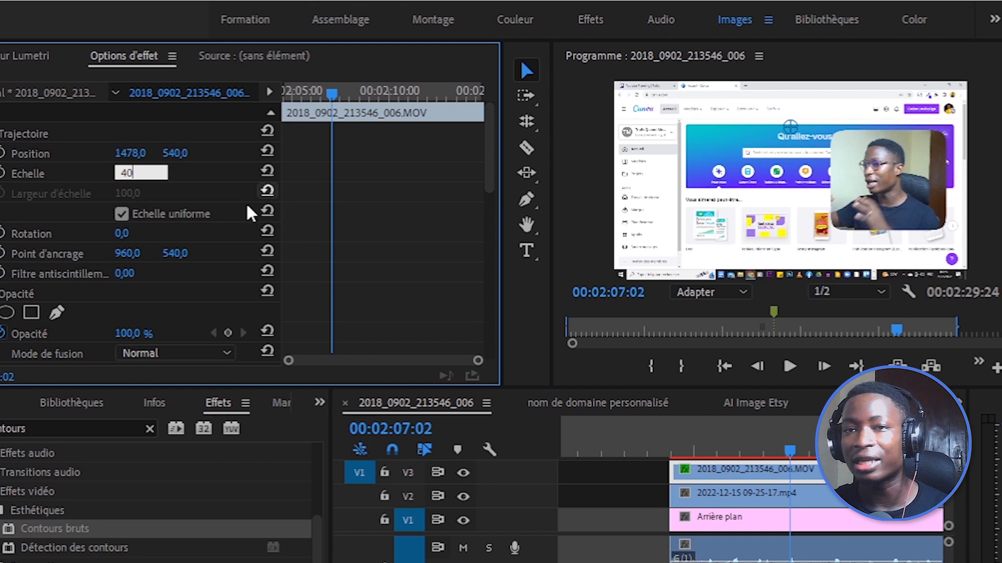
key("Return")
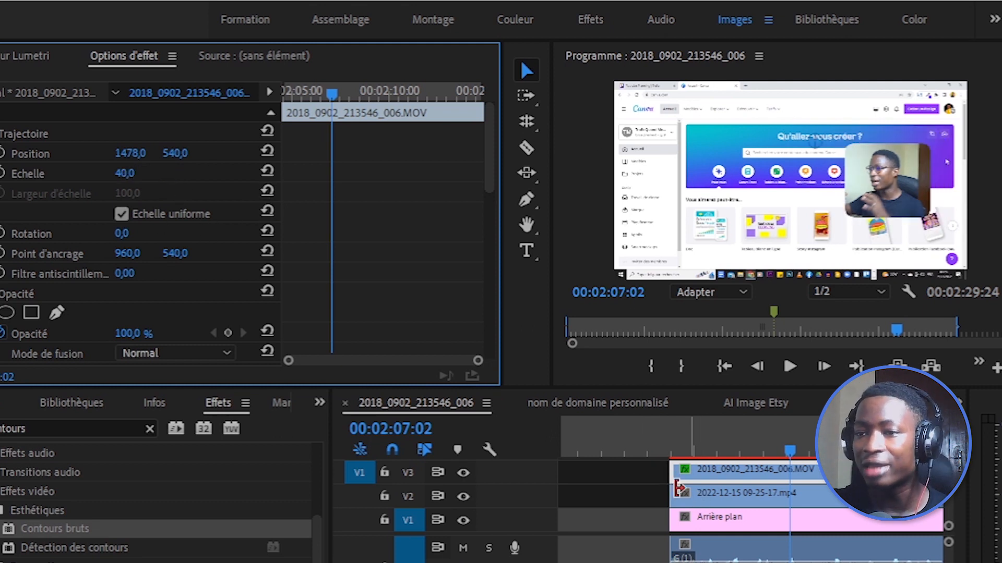
mouse_move(139, 152)
left_mouse_down()
mouse_move(150, 152)
mouse_move(113, 153)
mouse_move(137, 154)
left_mouse_up()
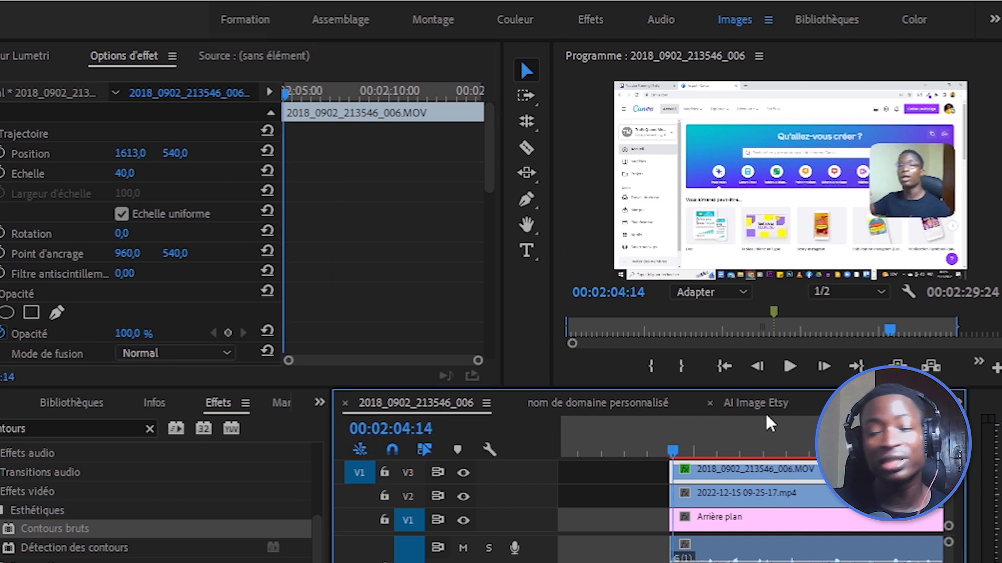
Set the scale of the screen recording clip on V2 to 85, after trying 80 and 90
left_click(810, 498)
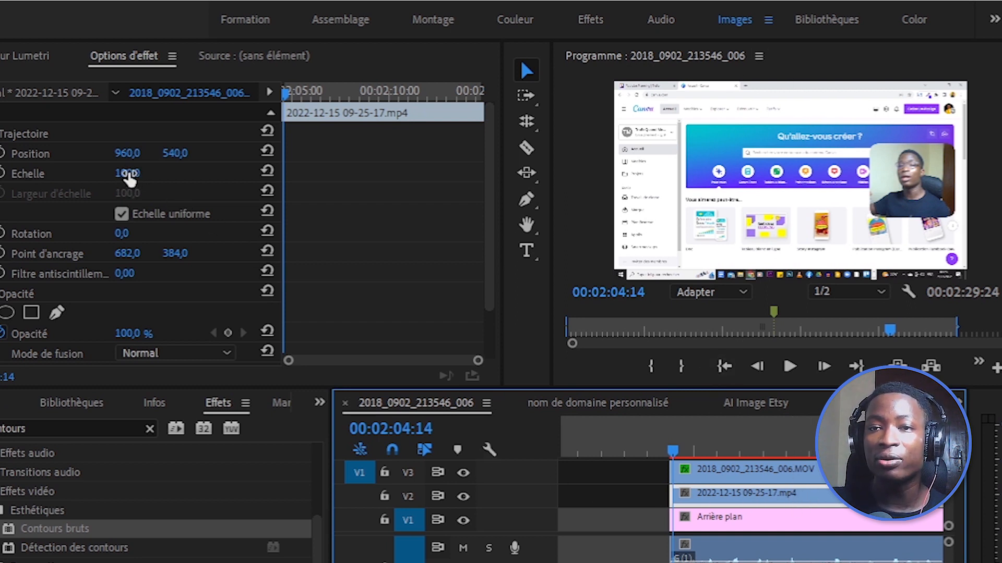
left_click(129, 174)
type("80")
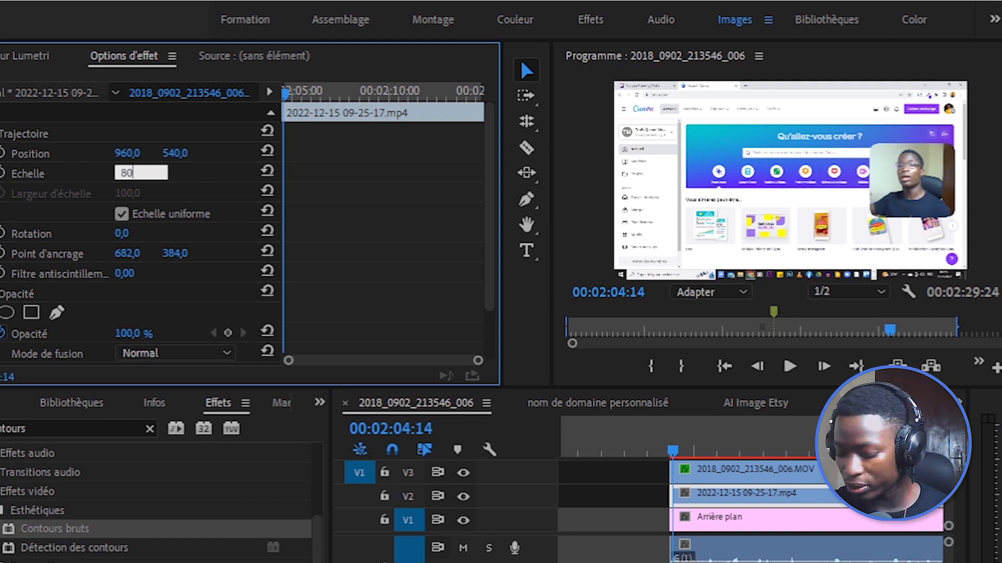
key("Return")
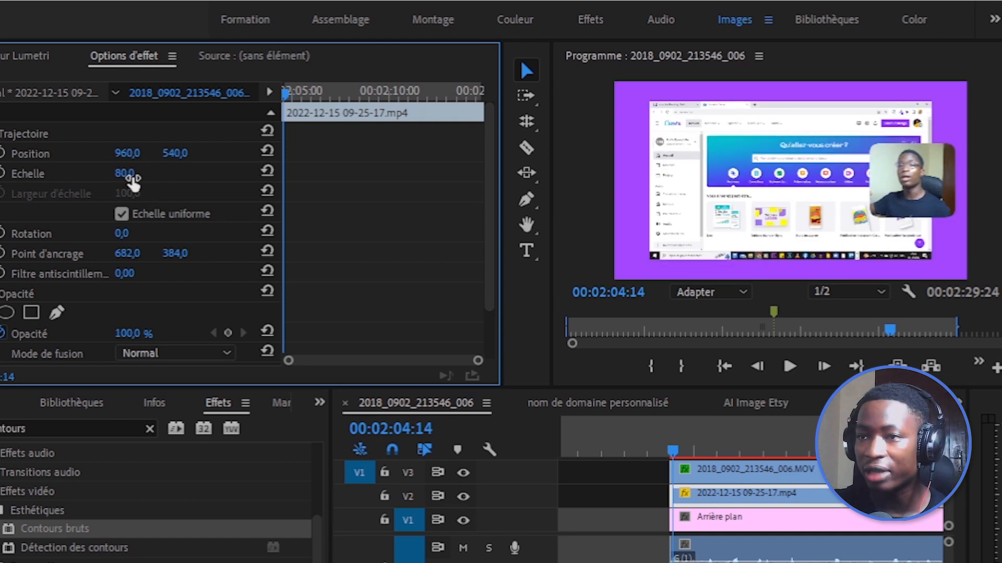
left_click(132, 173)
type("90")
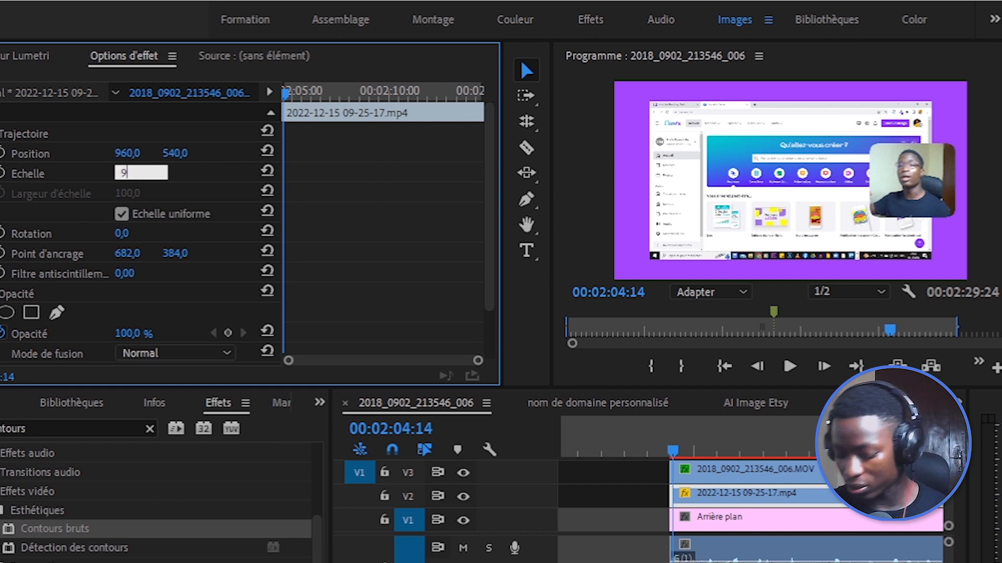
key("Return")
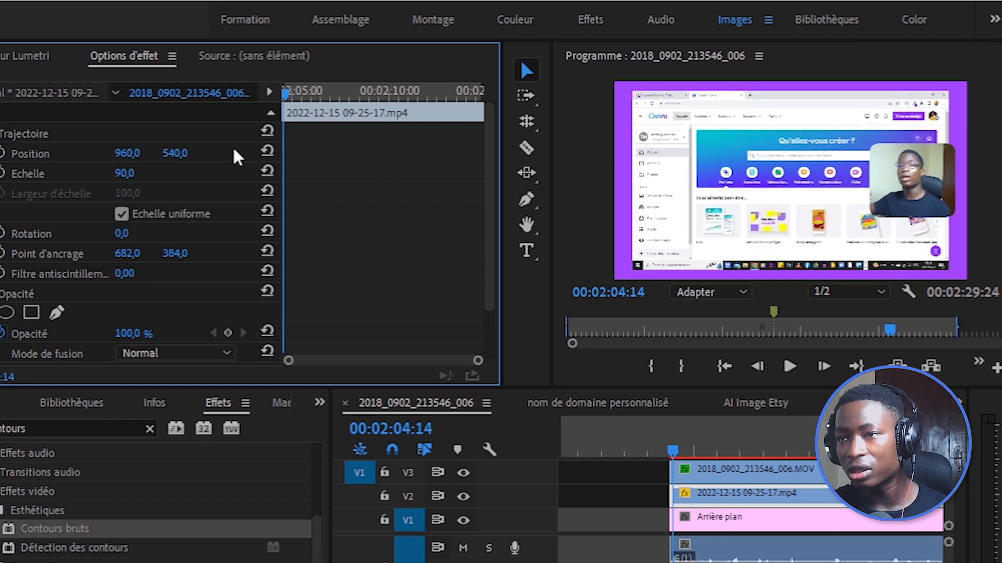
left_click(125, 174)
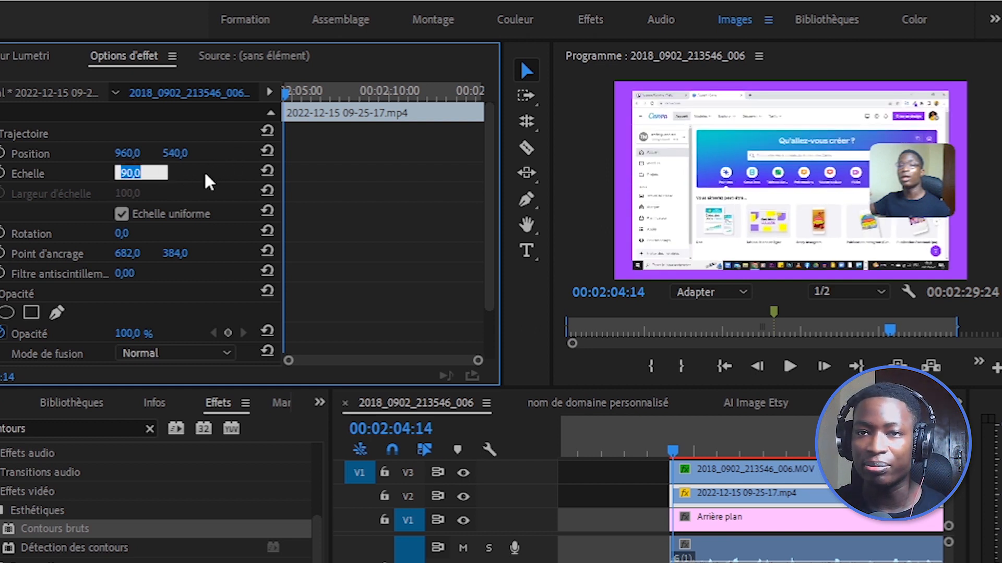
type("85")
key("Return")
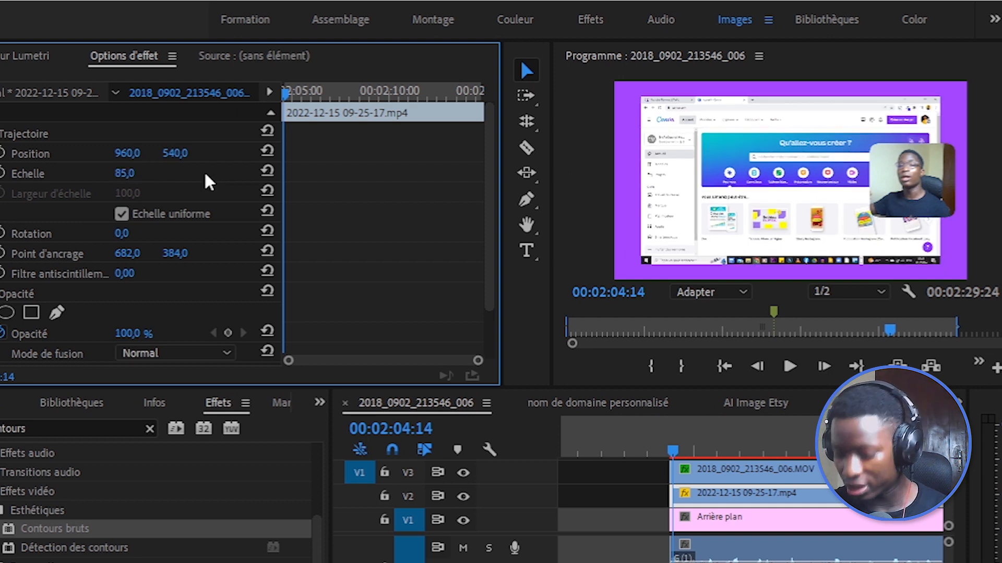
Set the screen recording clip's horizontal position to 881 and move the playhead to 00:02:06:00
left_click_drag(128, 153, 89, 153)
left_click(681, 446)
left_click_drag(683, 446, 741, 447)
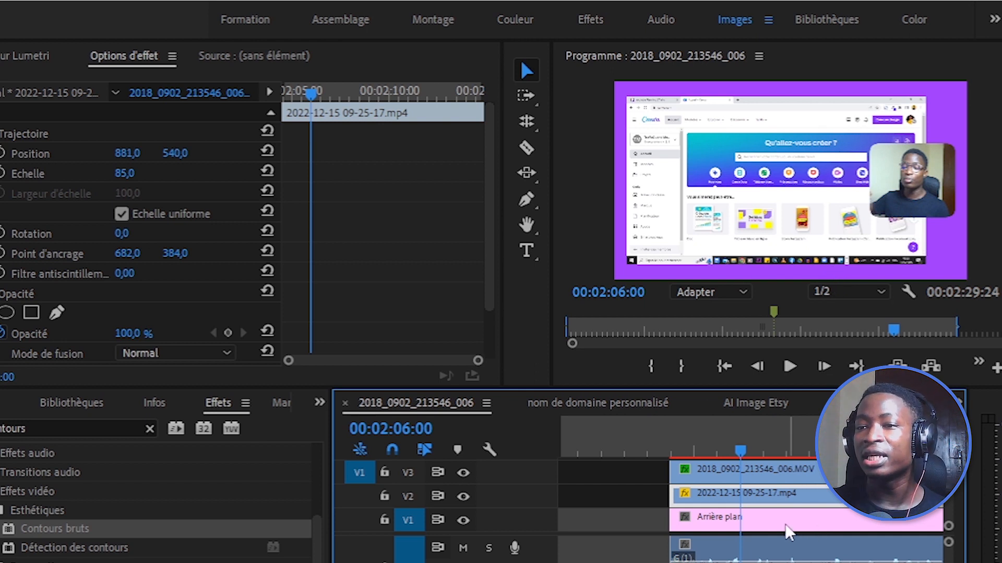
Search the effects for "ombre" and apply the Ombre portée video effect to the webcam clip on V3
left_click(772, 516)
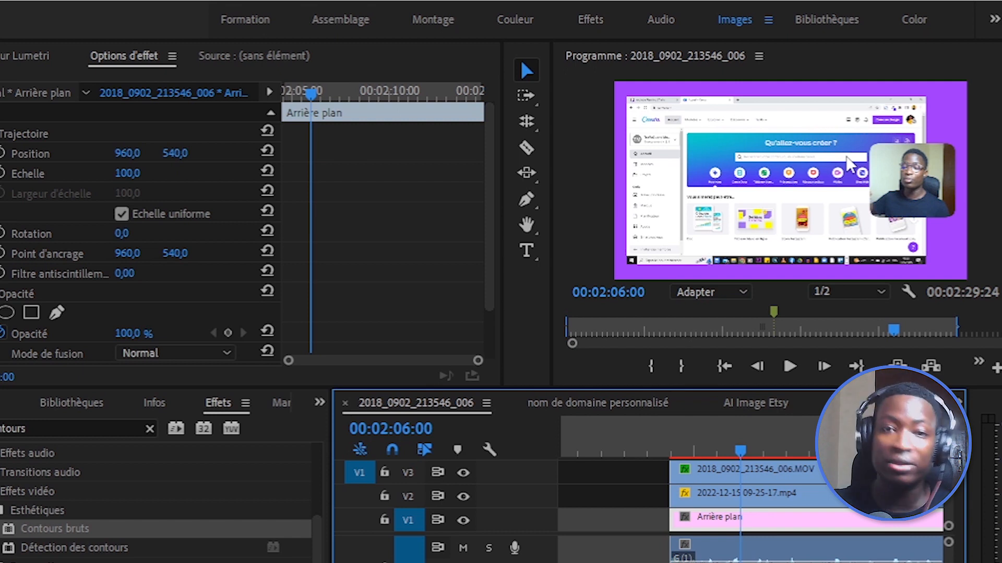
left_click(150, 429)
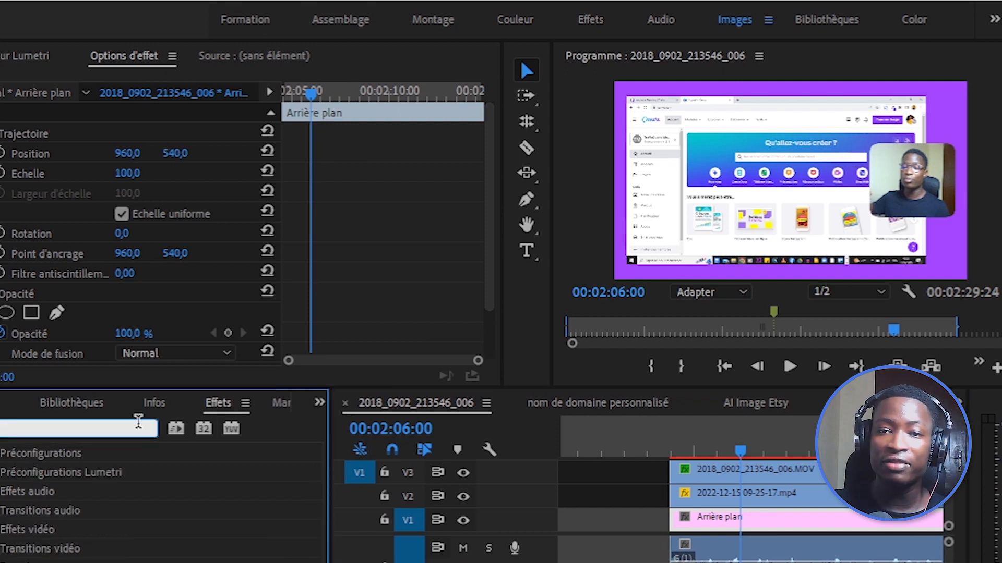
type("br")
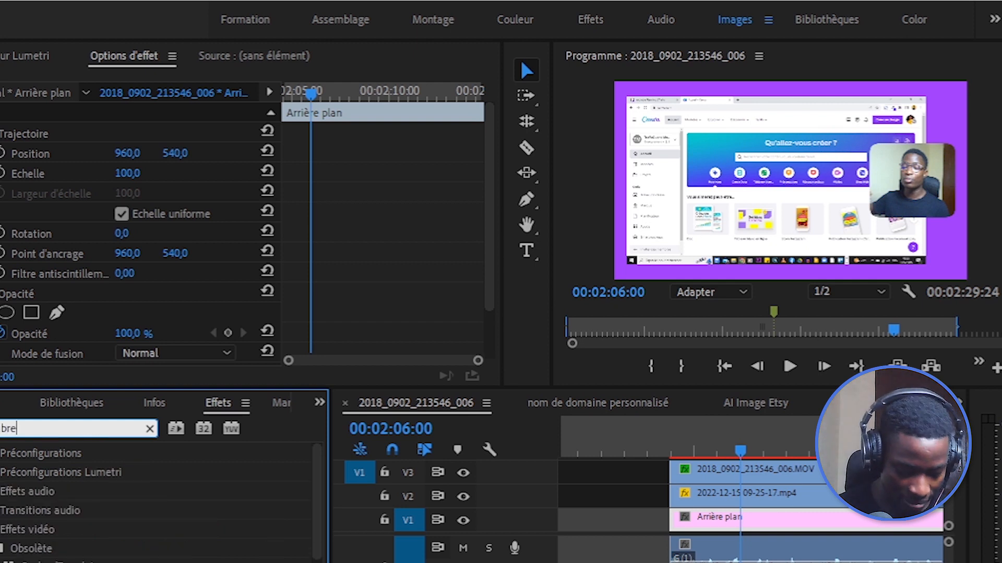
type("e")
scroll(99, 522, "down", 2)
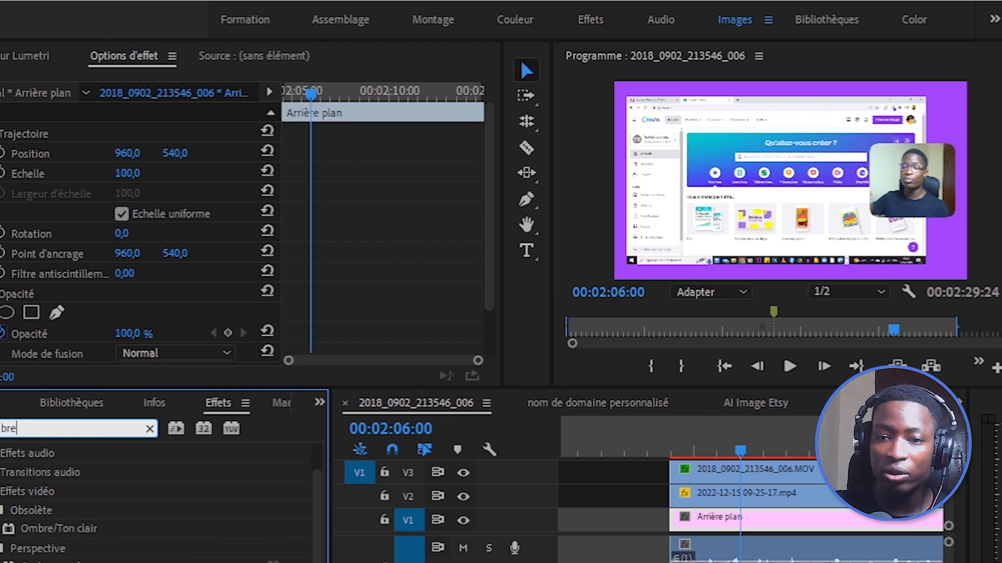
left_click_drag(51, 562, 789, 467)
left_click(790, 467)
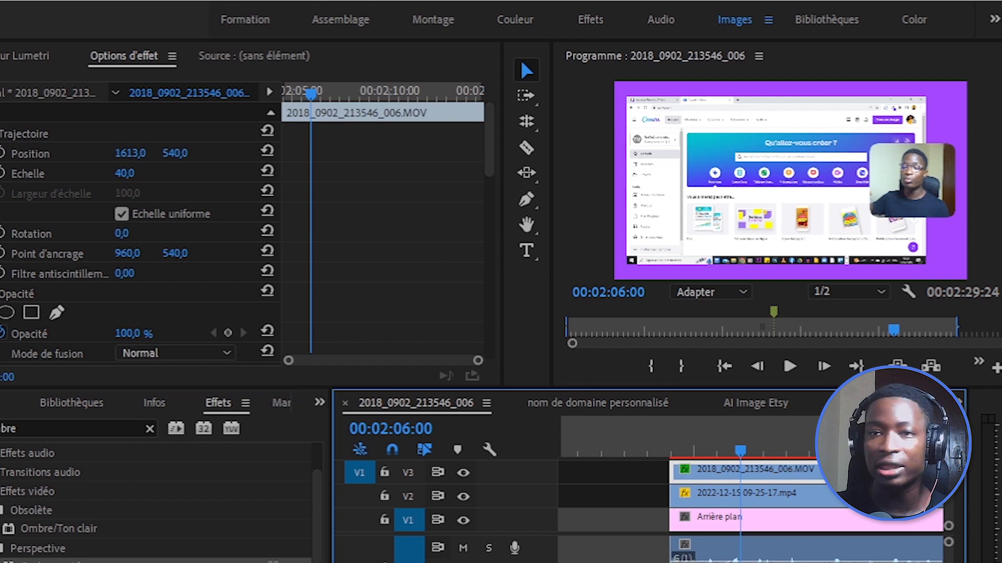
Set Distance to 0 and Lissage to 20 in the webcam clip's Ombre portée effect
scroll(380, 245, "down", 10)
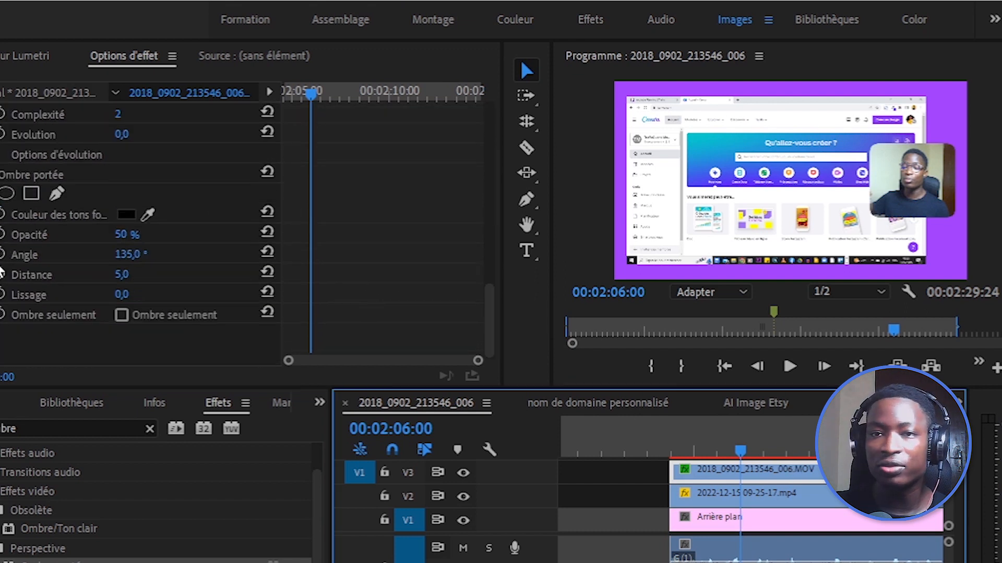
left_click(130, 277)
type("0")
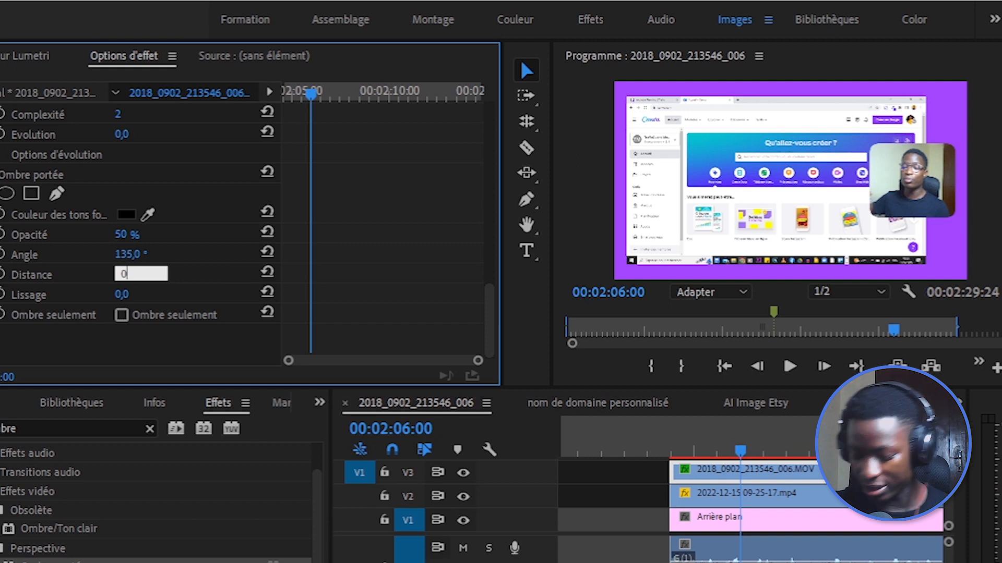
key("Return")
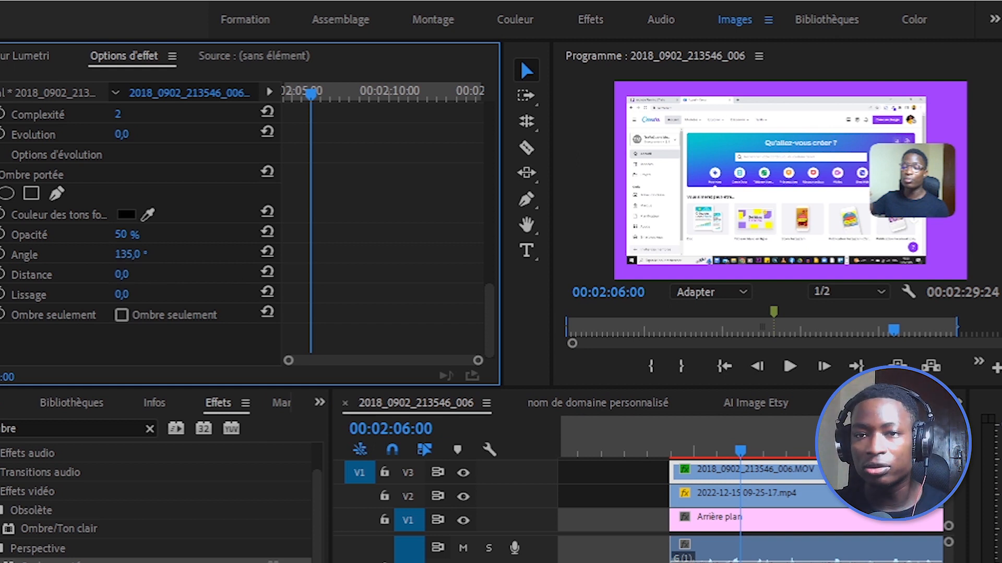
left_click(140, 290)
type("2")
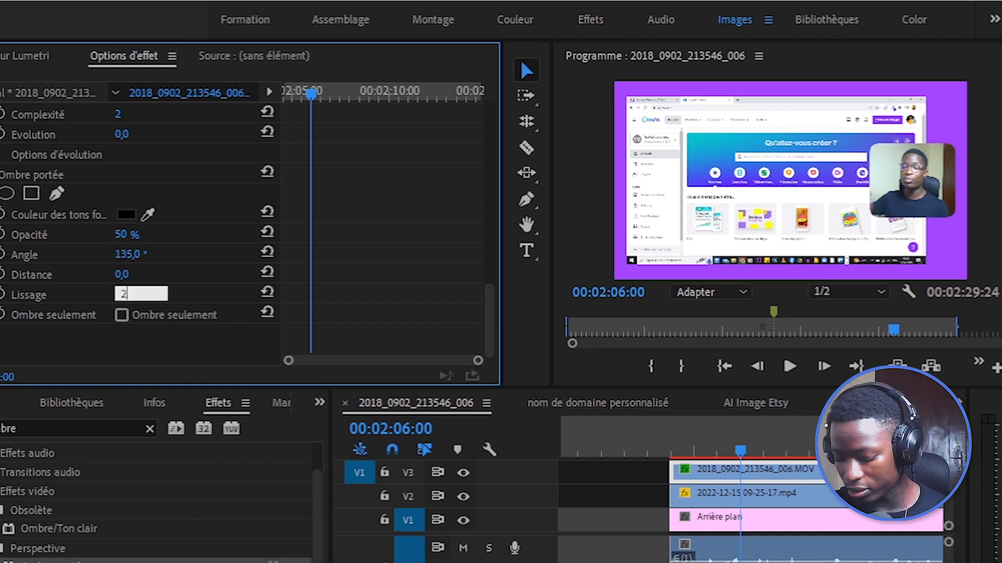
type("0")
key("Return")
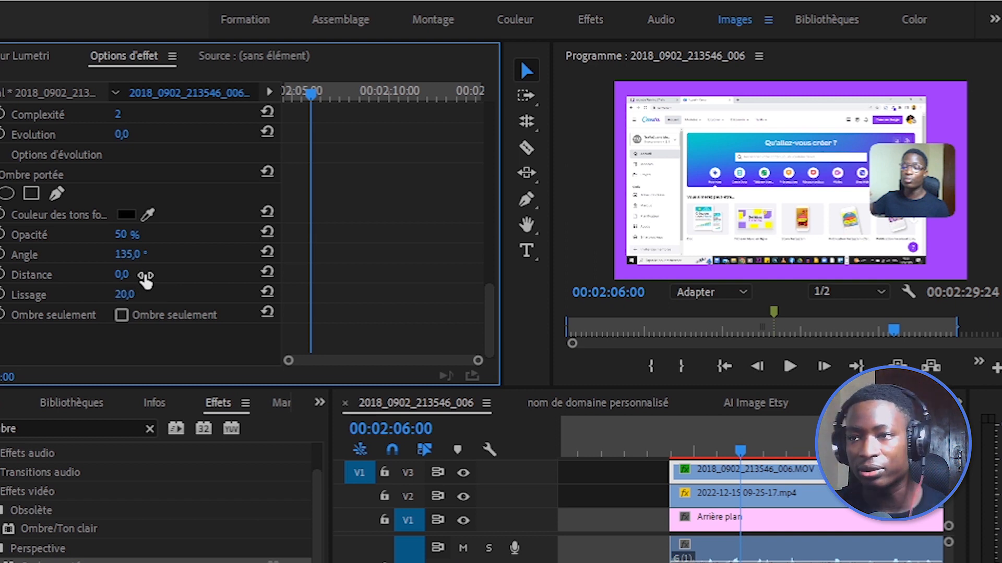
Set the shadow opacity to 80 % in the webcam clip's Ombre portée effect
scroll(209, 268, "up", 1)
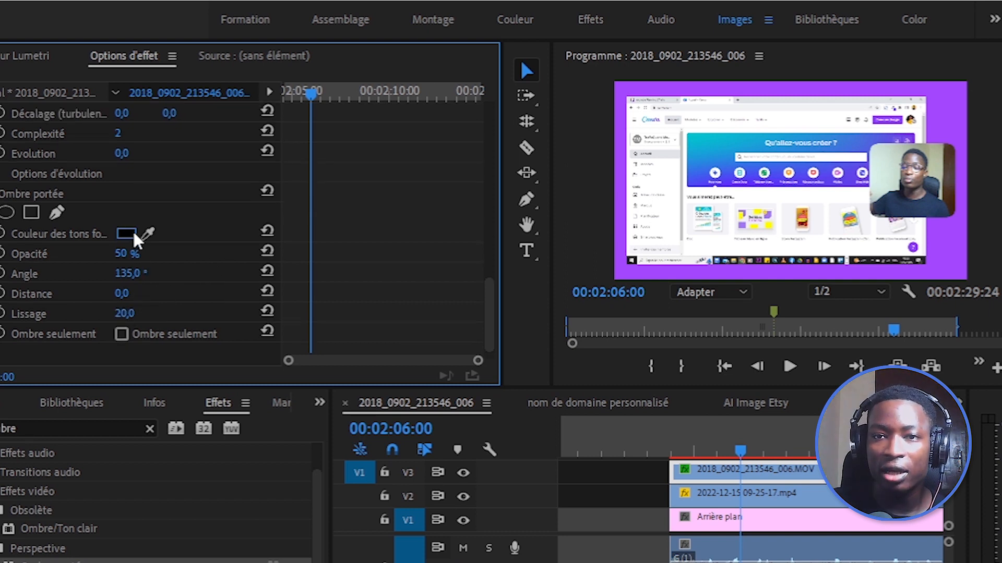
left_click(136, 253)
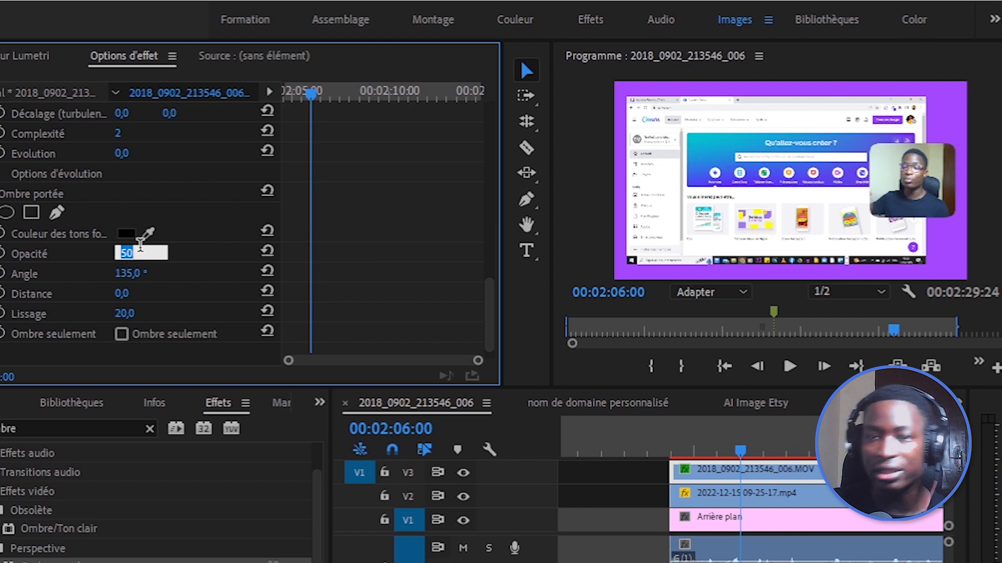
type("80")
key("Return")
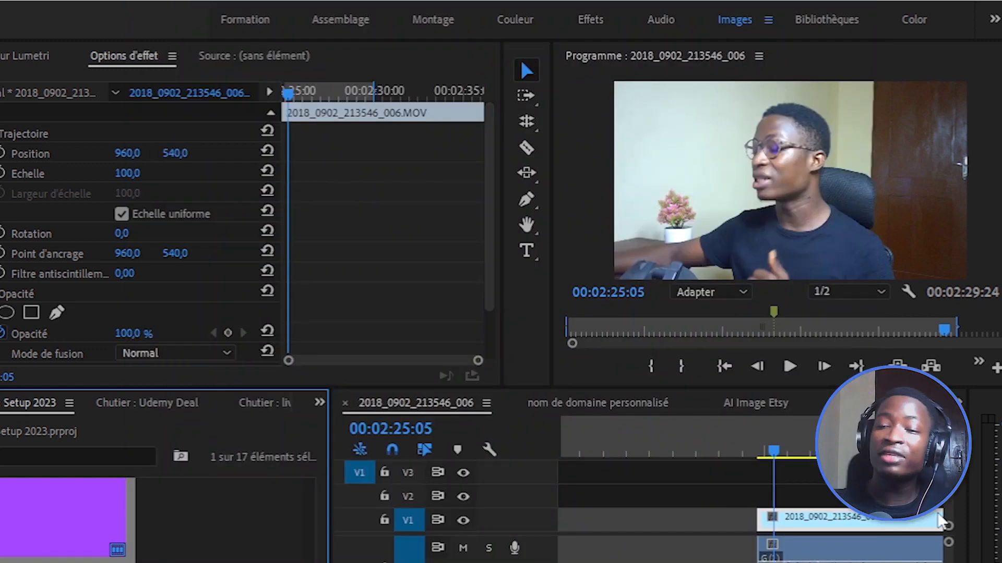
Move the webcam clip at 00:02:25:05 up to V2 and place the purple Arrière plan matte beneath it on V1
mouse_move(841, 518)
left_mouse_down()
mouse_move(839, 493)
mouse_move(842, 504)
left_mouse_up()
left_click_drag(51, 527, 759, 532)
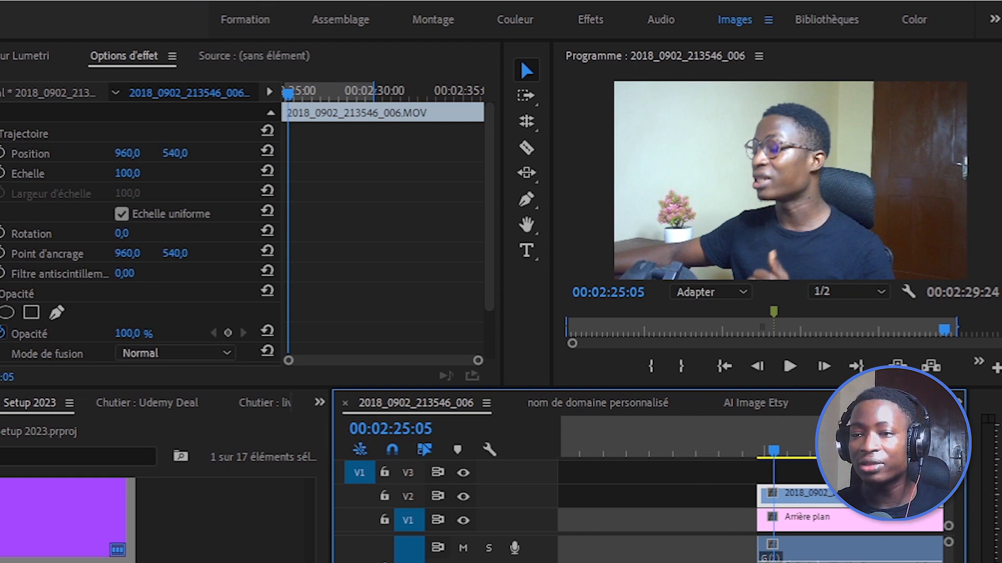
Set the scale of the webcam clip on V2 at 00:02:25:05 to 80
left_click(128, 173)
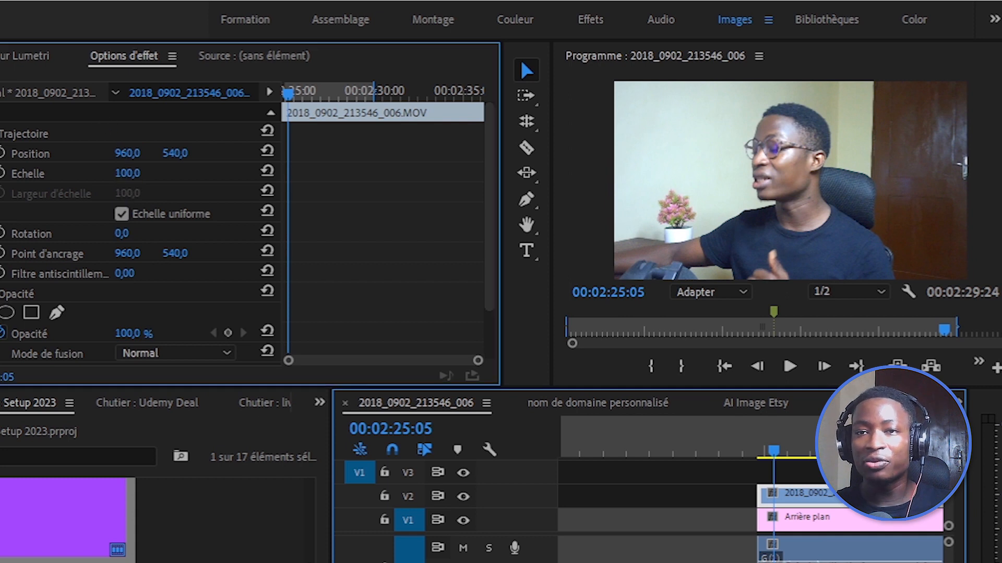
type("80")
key("Return")
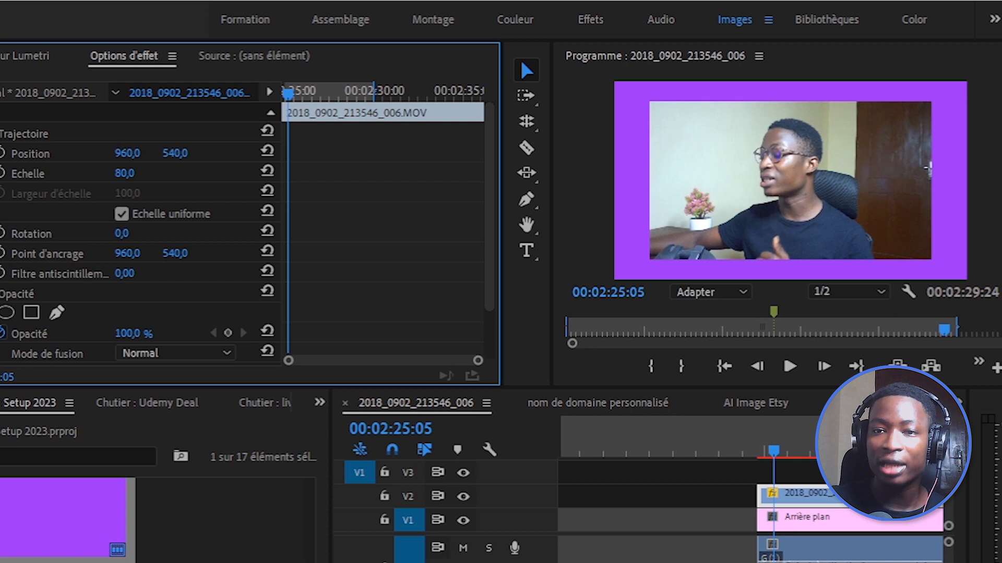
Search the effects for "contours brut" and apply the Contours bruts video effect to the webcam clip on V2
key("shift+7")
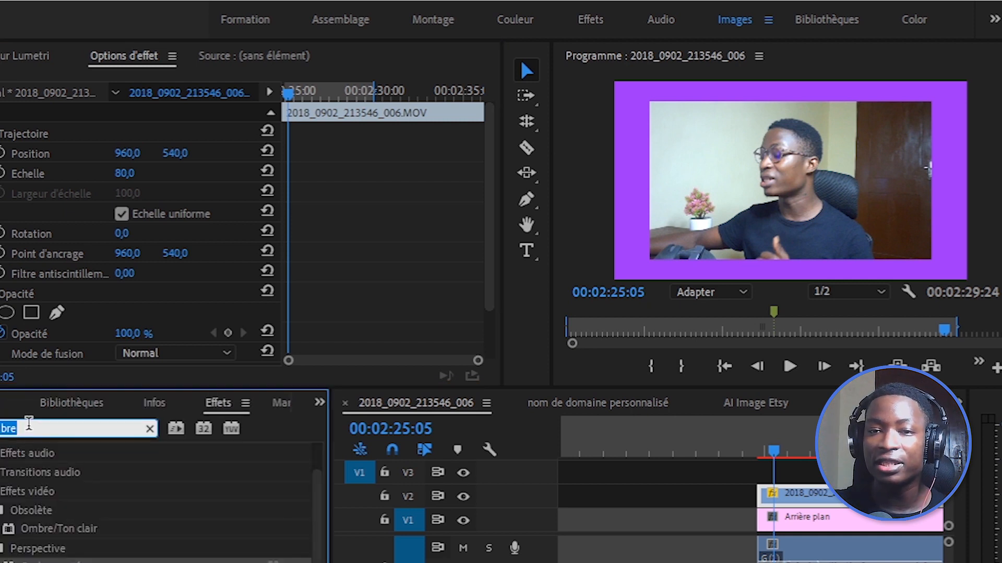
type("flou")
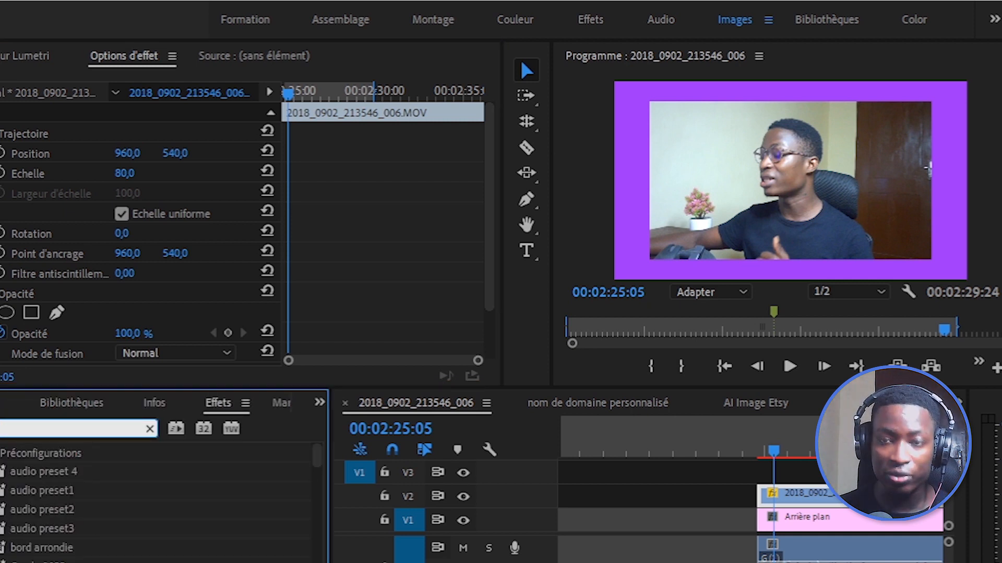
type("ontours brut")
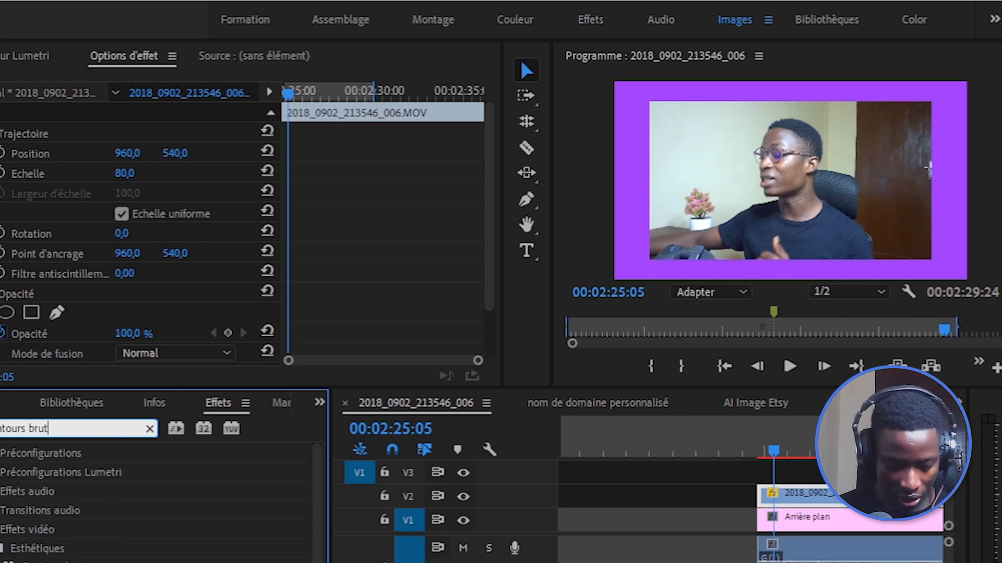
left_click_drag(38, 561, 823, 490)
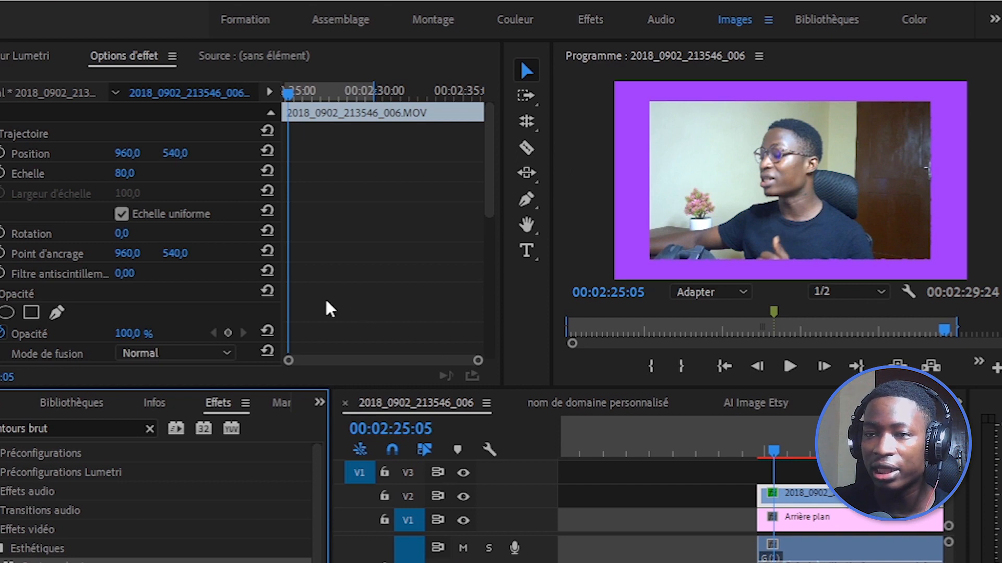
Set Bordure to 200, Netteté du contour to 10 and Influence fractale to 0 in the V2 webcam clip's Contours bruts effect, and play the result
left_click(840, 501)
scroll(127, 134, "down", 3)
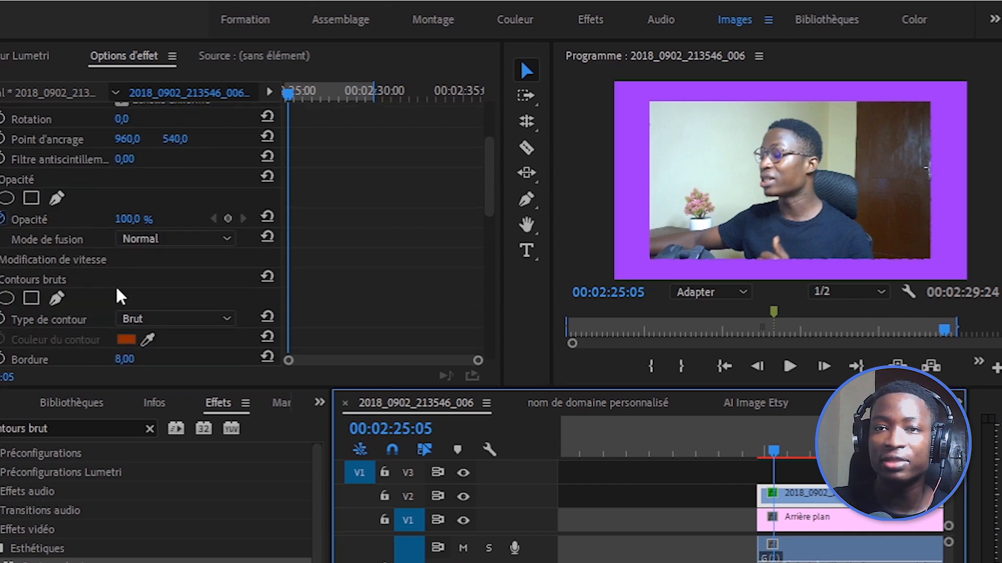
scroll(114, 346, "down", 3)
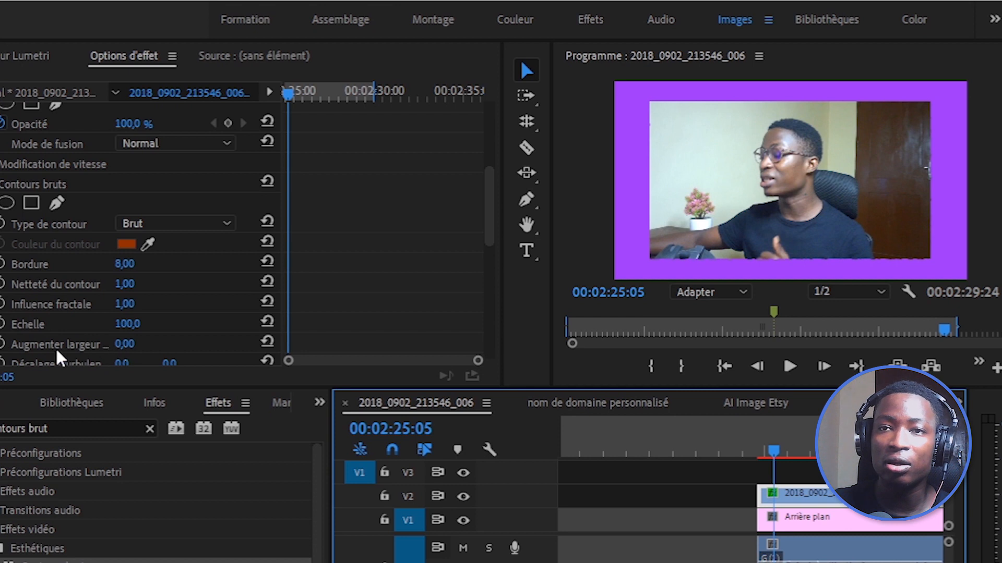
scroll(235, 308, "down", 2)
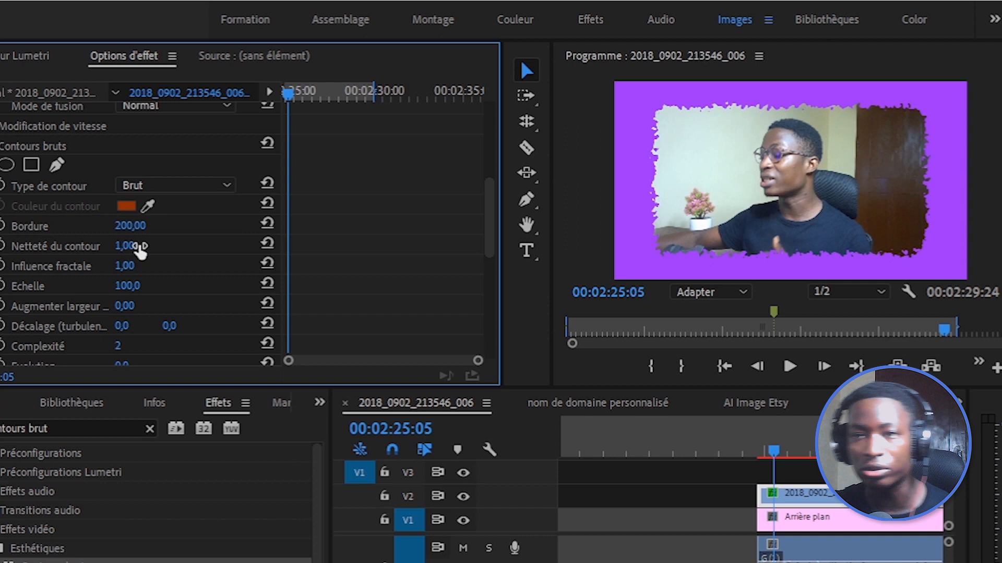
left_click(139, 245)
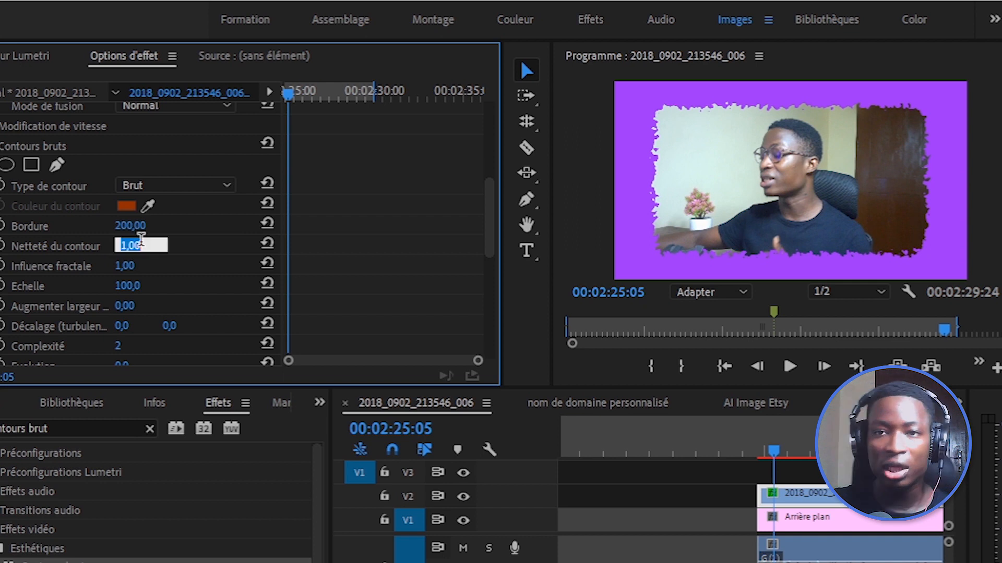
type("10")
key("Return")
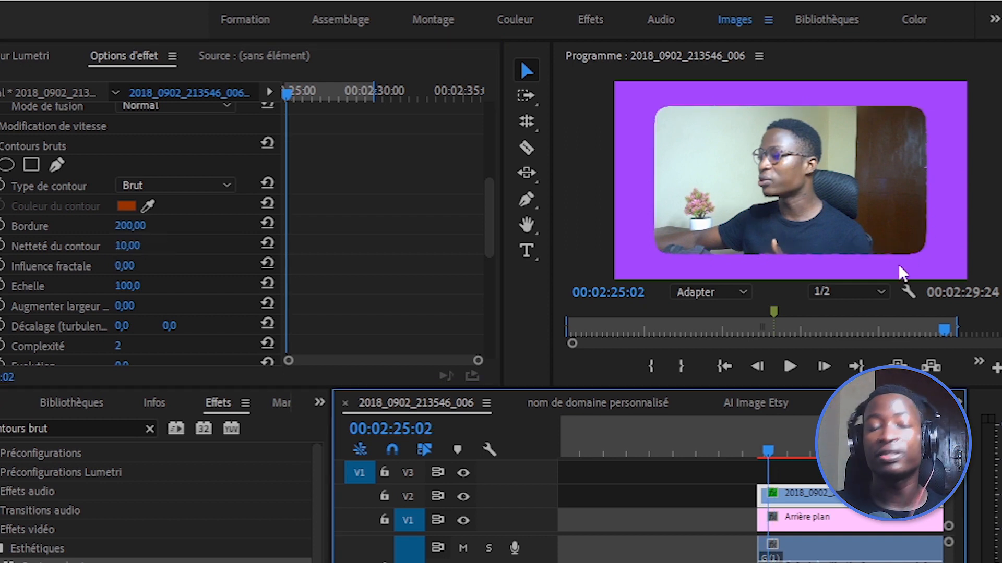
left_click(786, 364)
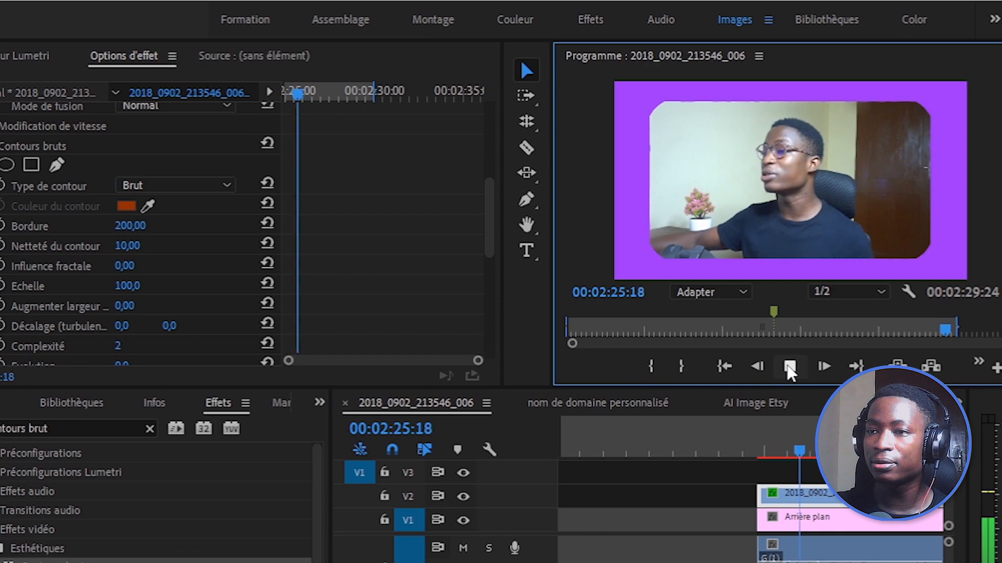